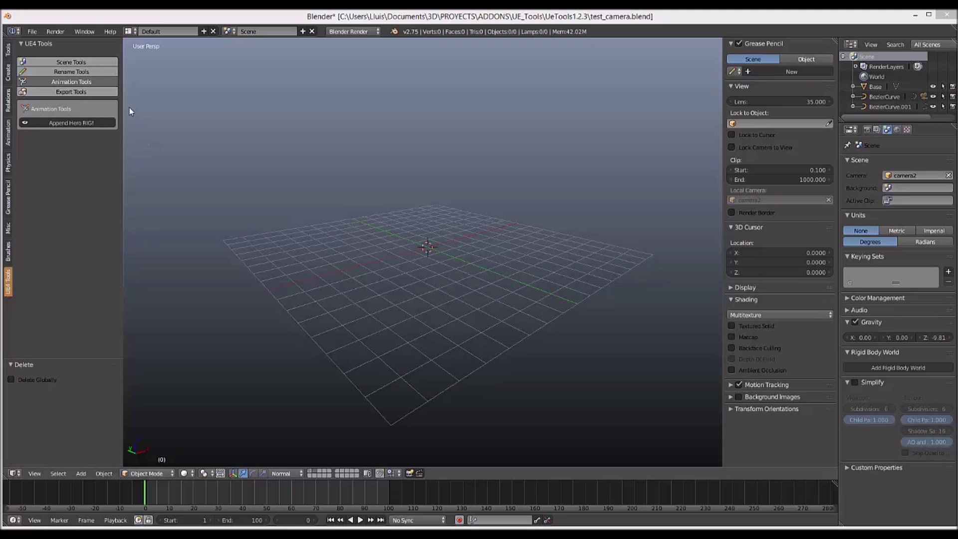
Check the FBX export options with the version set to FBX 7.4 binary, and return to the scene without exporting.
left_click(32, 31)
mouse_move(101, 198)
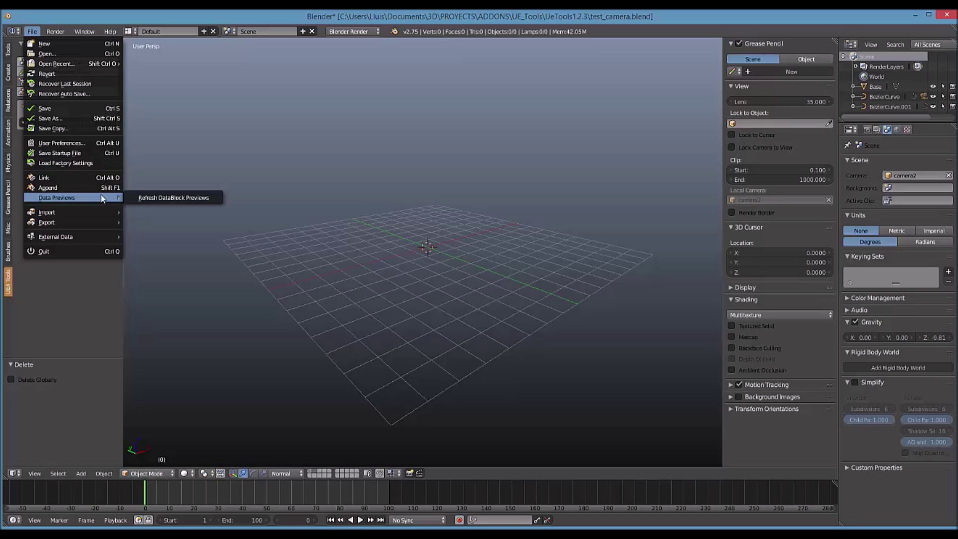
mouse_move(78, 222)
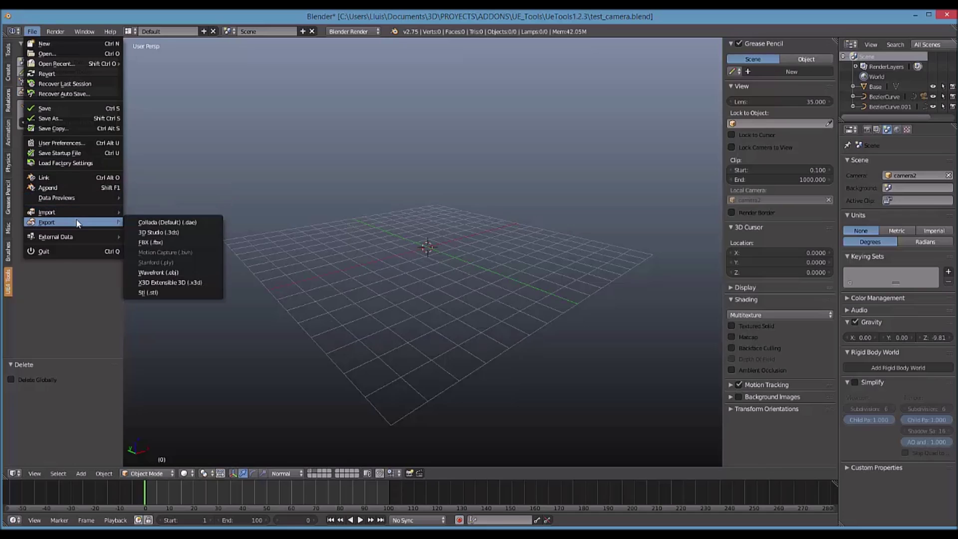
left_click(149, 232)
left_click(61, 381)
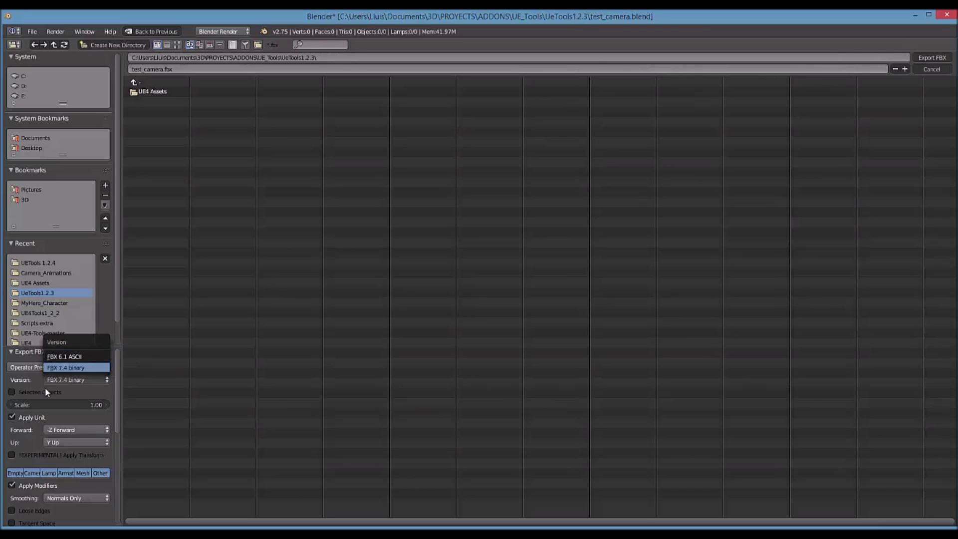
left_click(70, 369)
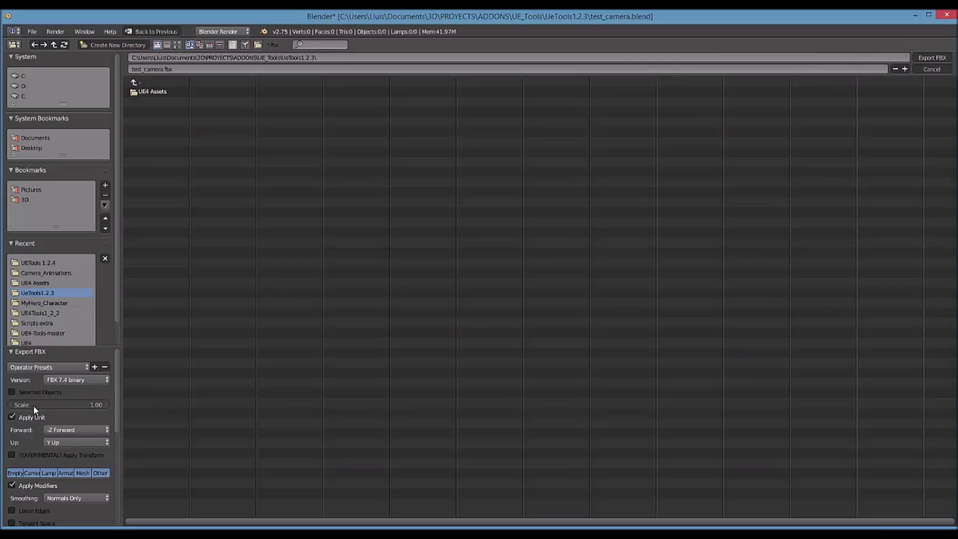
left_click(933, 57)
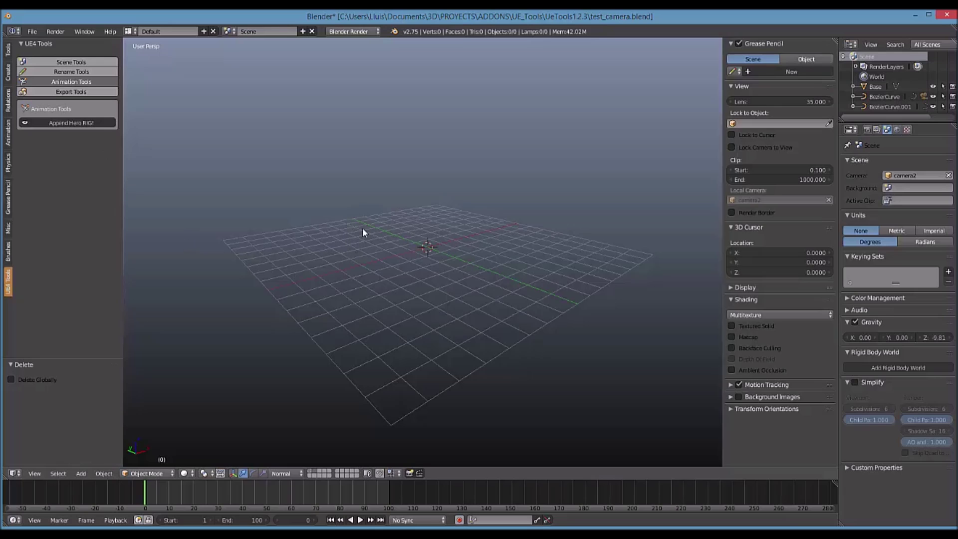
Append the Hero rig under the custom name MyHero, with the hero mesh included and the mobile version off.
left_click(43, 124)
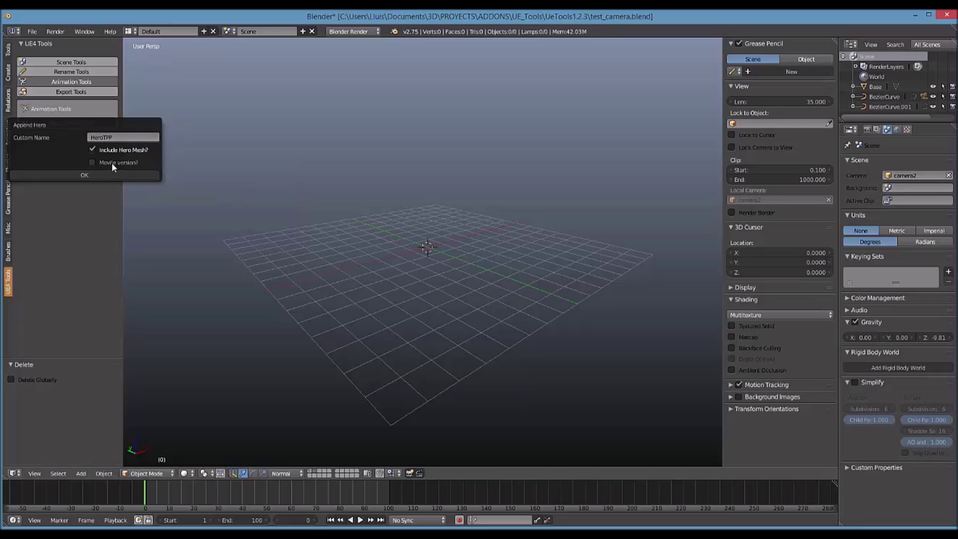
left_click(118, 137)
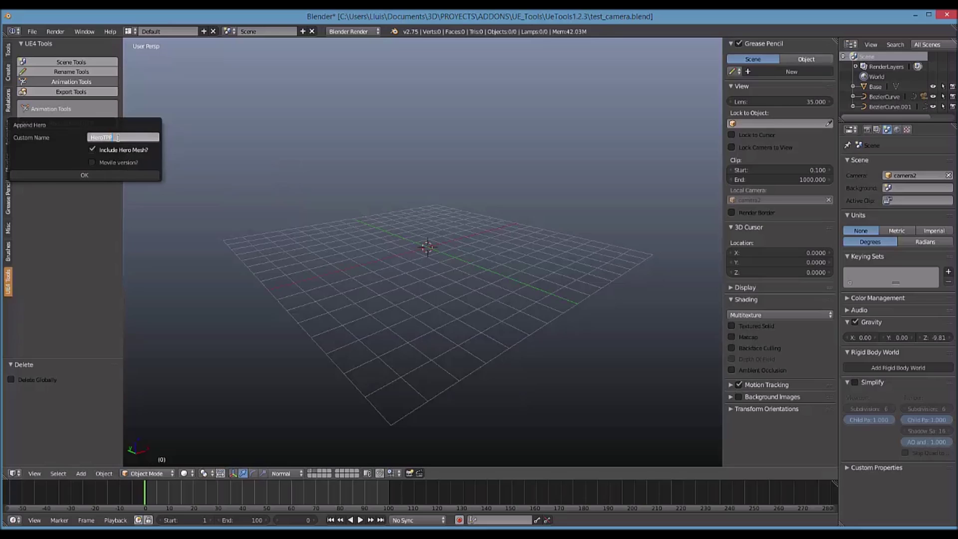
key("BackSpace")
type("MyHero")
left_click(91, 163)
left_click(92, 163)
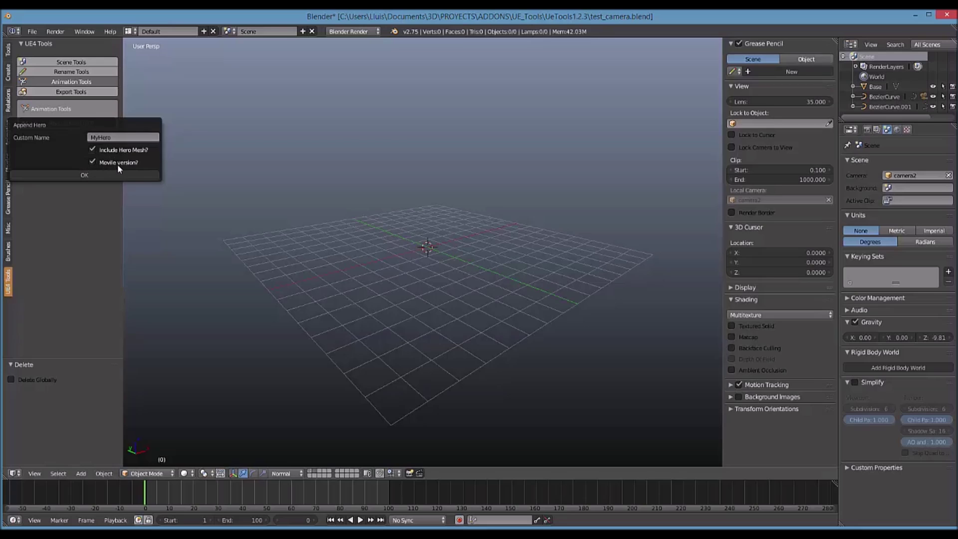
left_click(93, 161)
left_click(114, 176)
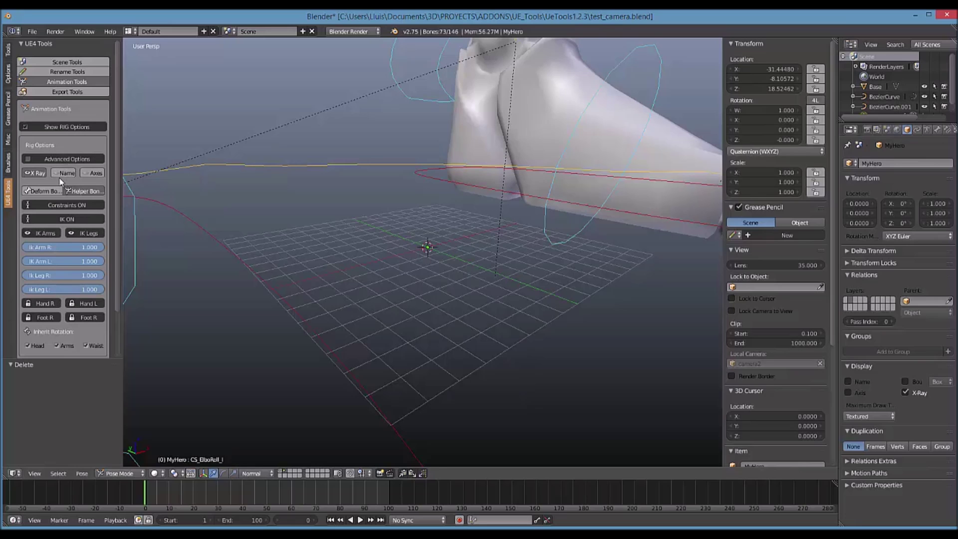
Set the scene's unit system to Metric.
scroll(424, 192, "down", 6)
scroll(444, 152, "down", 2)
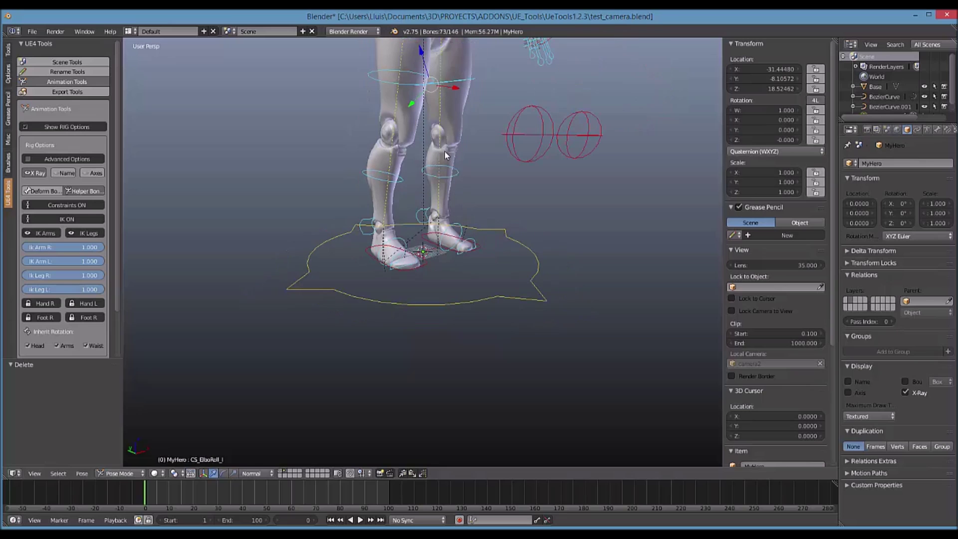
scroll(430, 241, "down", 3)
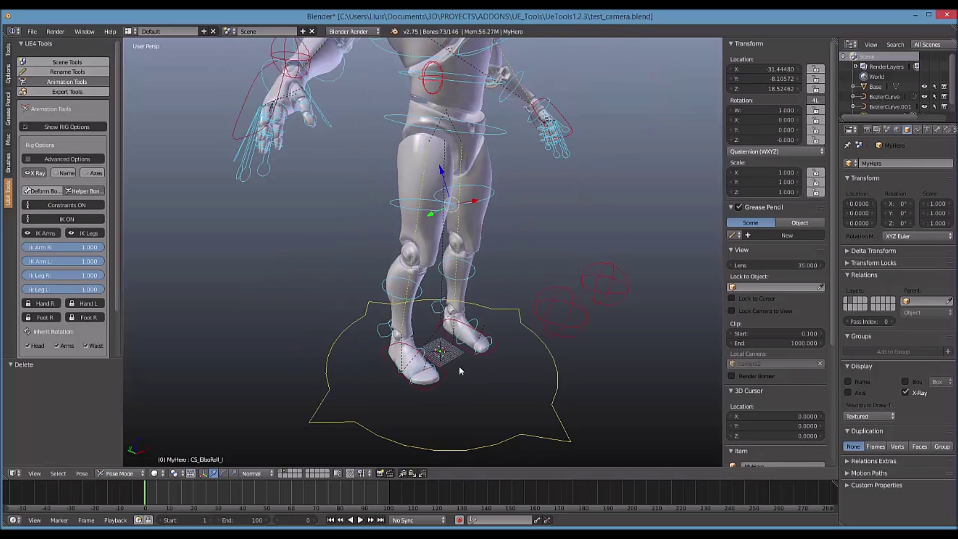
scroll(459, 274, "down", 3)
middle_click_drag(459, 275, 434, 297)
scroll(373, 269, "up", 2)
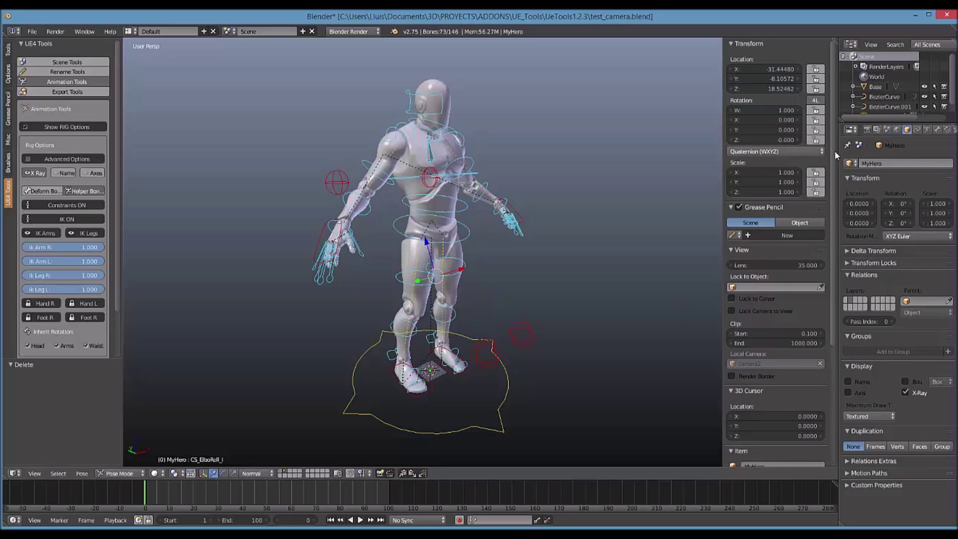
left_click(888, 130)
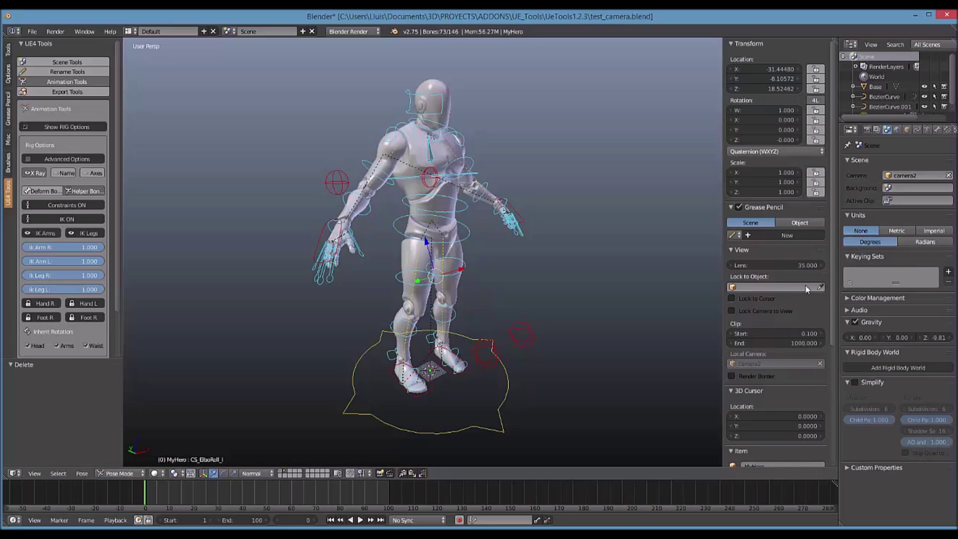
scroll(452, 319, "down", 2)
middle_click_drag(453, 319, 462, 316)
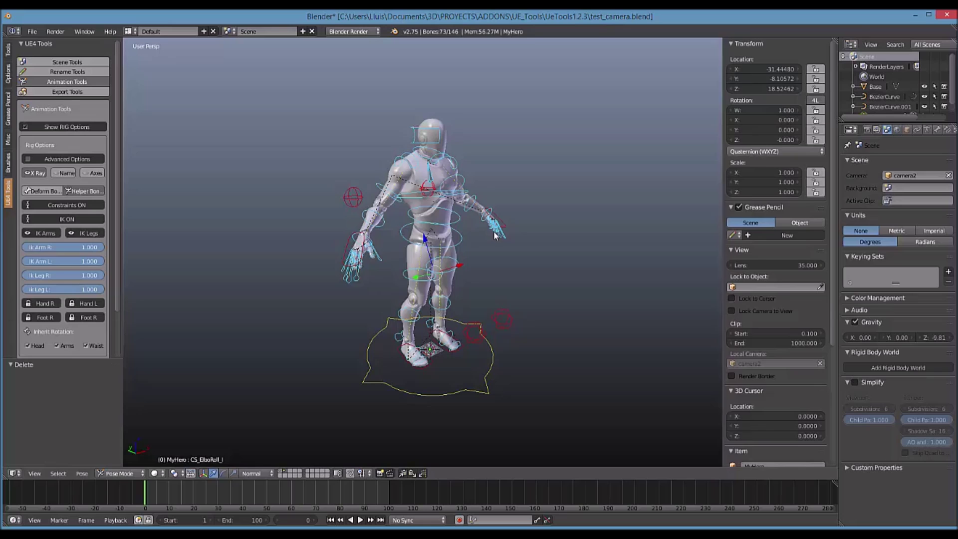
left_click(38, 63)
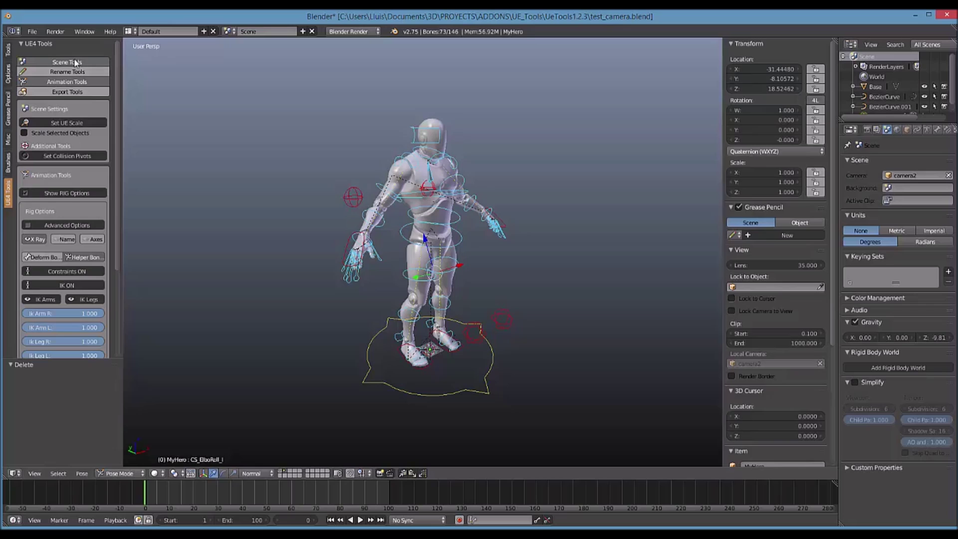
left_click(54, 108)
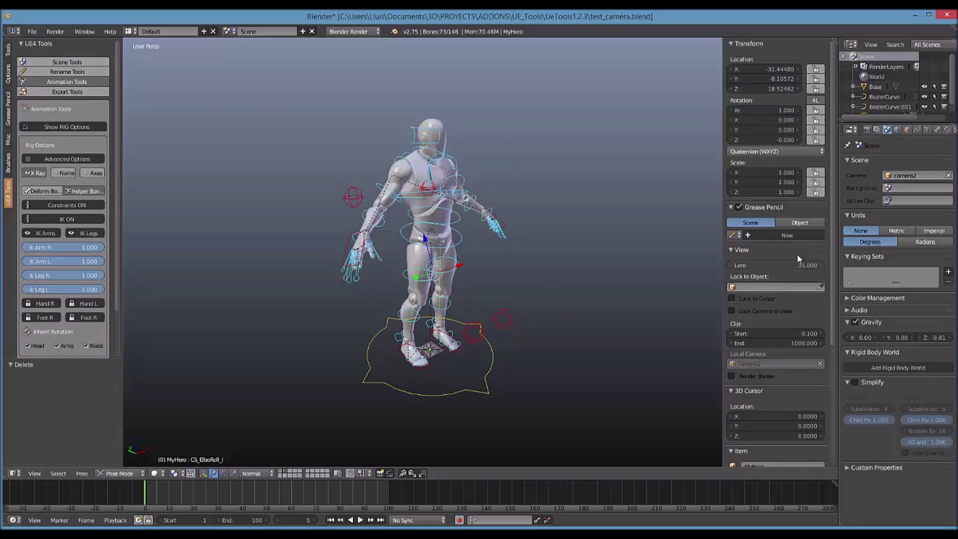
left_click(894, 230)
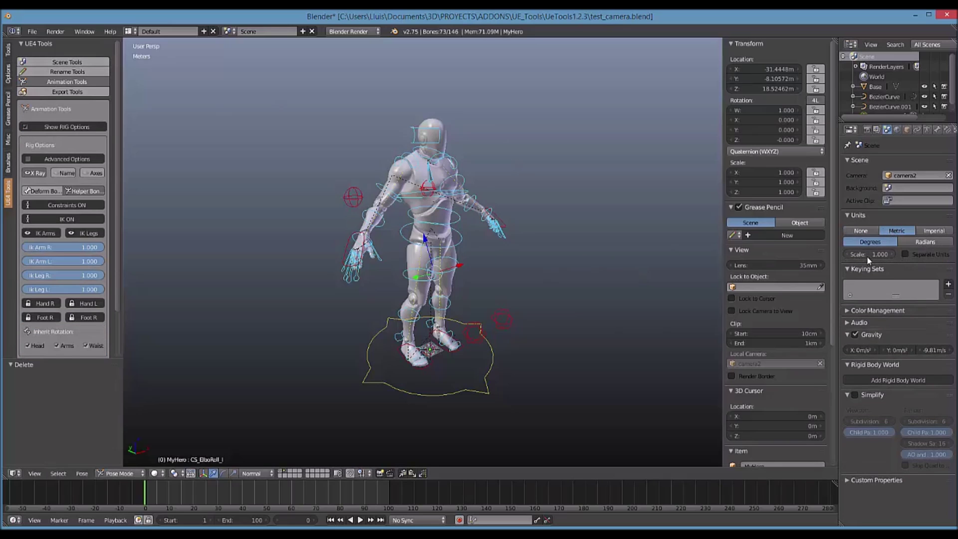
Try a unit scale of 0.01 for the scene and set it back to 1.
left_click(877, 255)
key("Return")
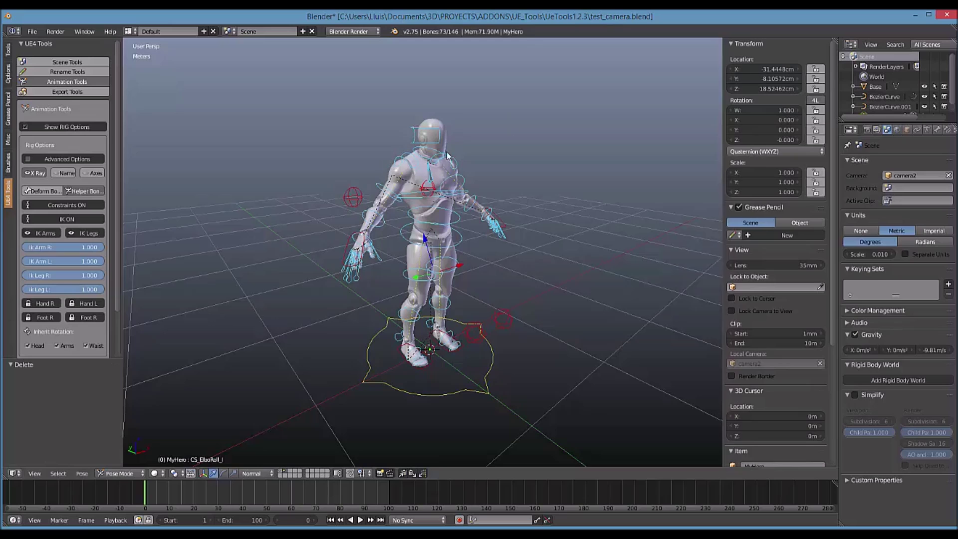
left_click(874, 255)
key("BackSpace")
key("BackSpace")
key("BackSpace")
key("BackSpace")
type("1")
key("Return")
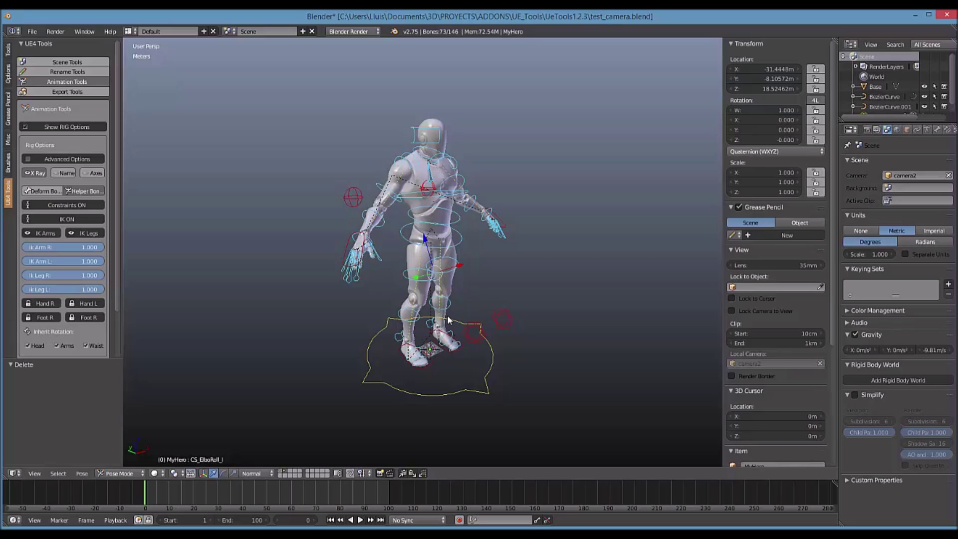
Select the hero's body mesh in Object Mode and set the scene's unit scale to 0.01.
right_click(420, 172)
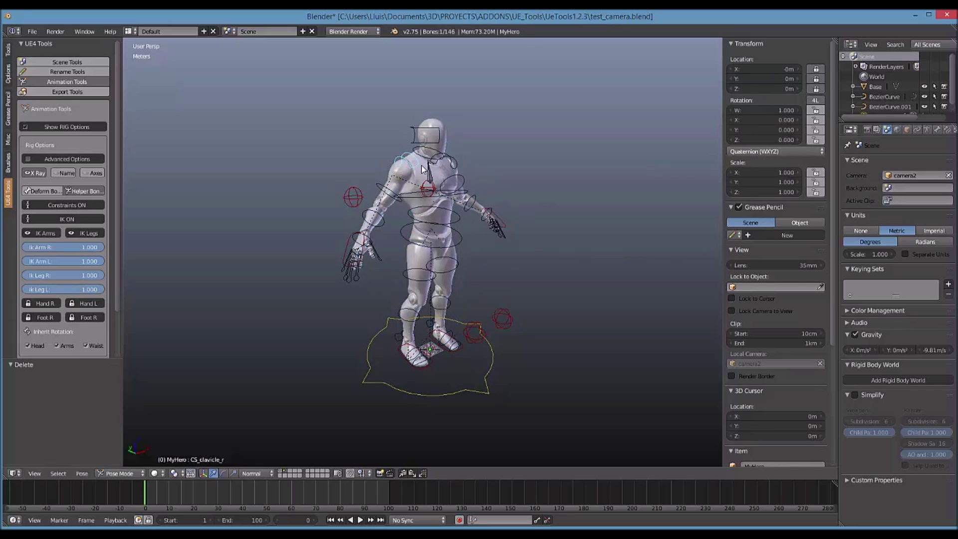
right_click(419, 169)
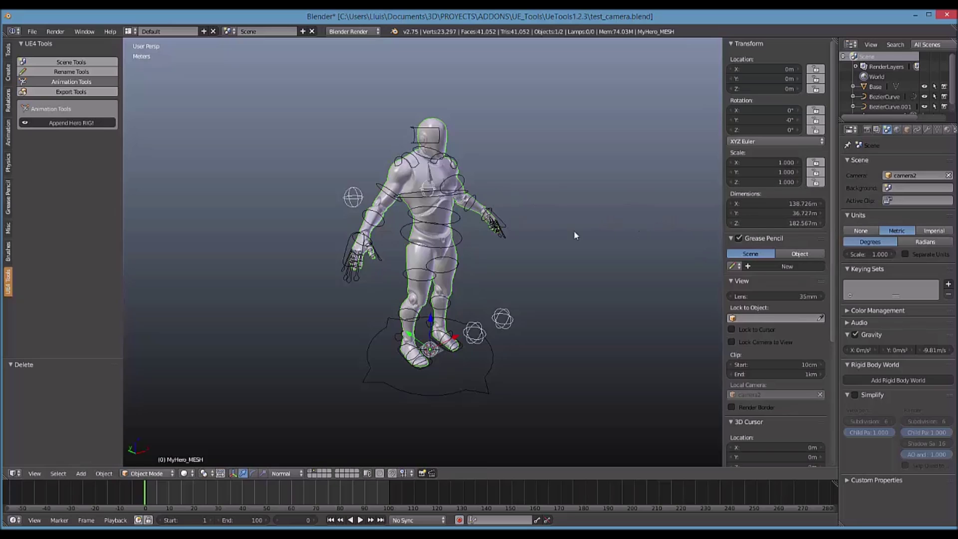
left_click(871, 254)
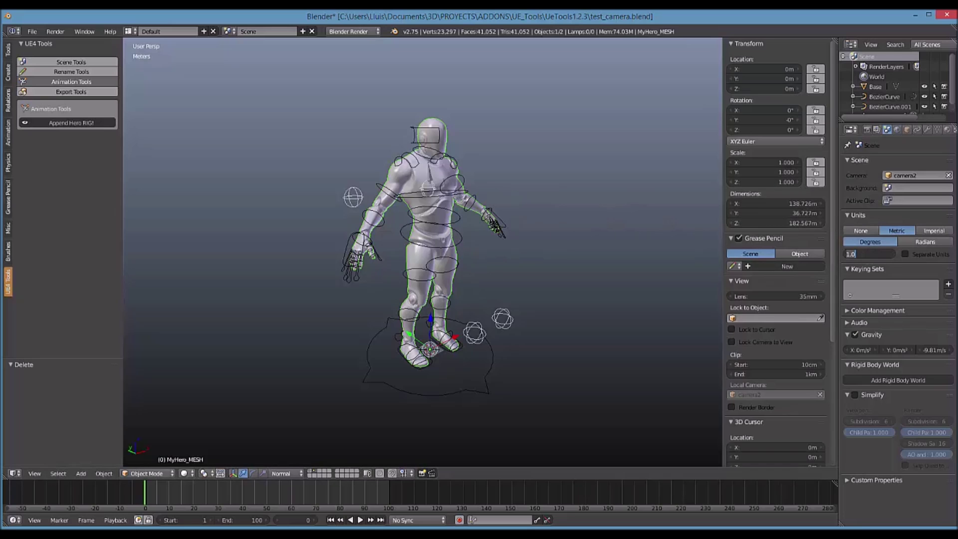
key("Return")
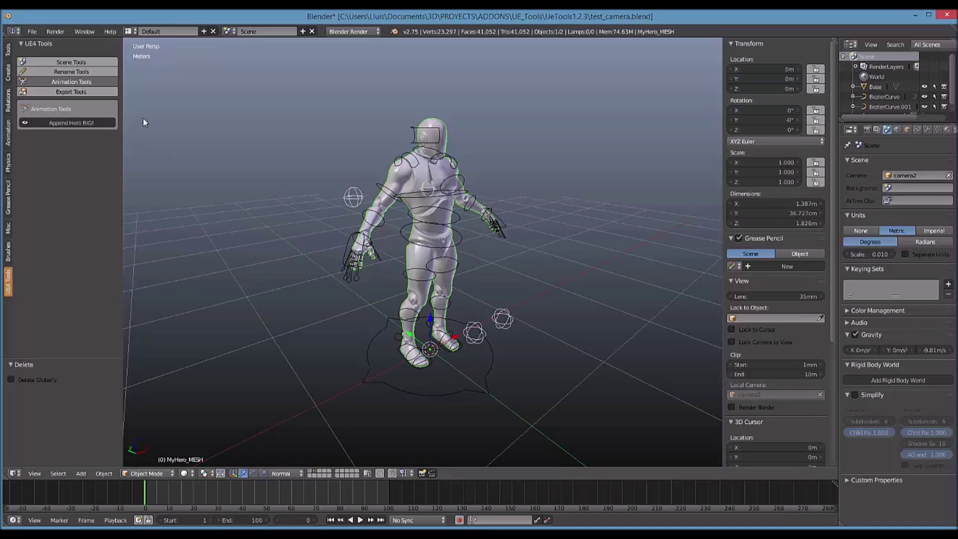
Review the Apply Unit option in the FBX export settings and cancel the export.
left_click(31, 30)
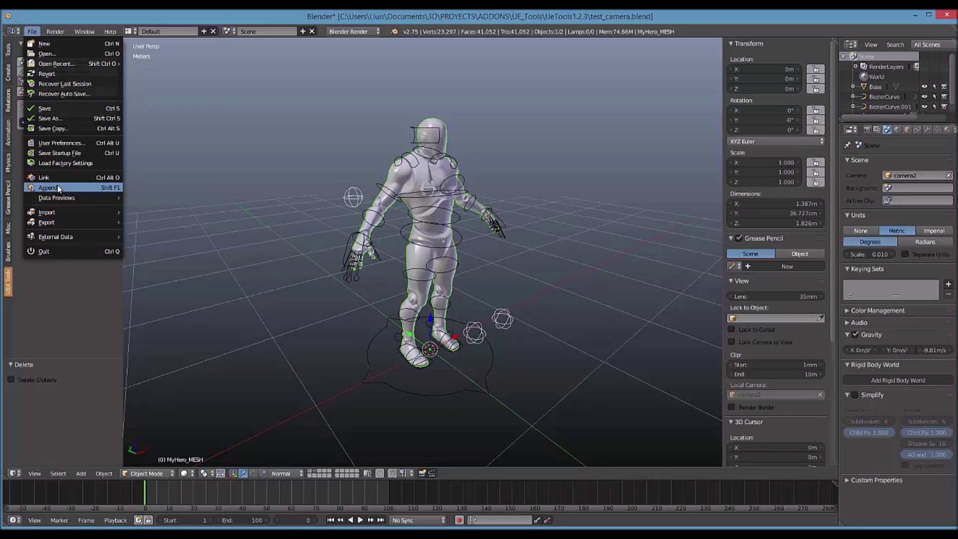
mouse_move(68, 225)
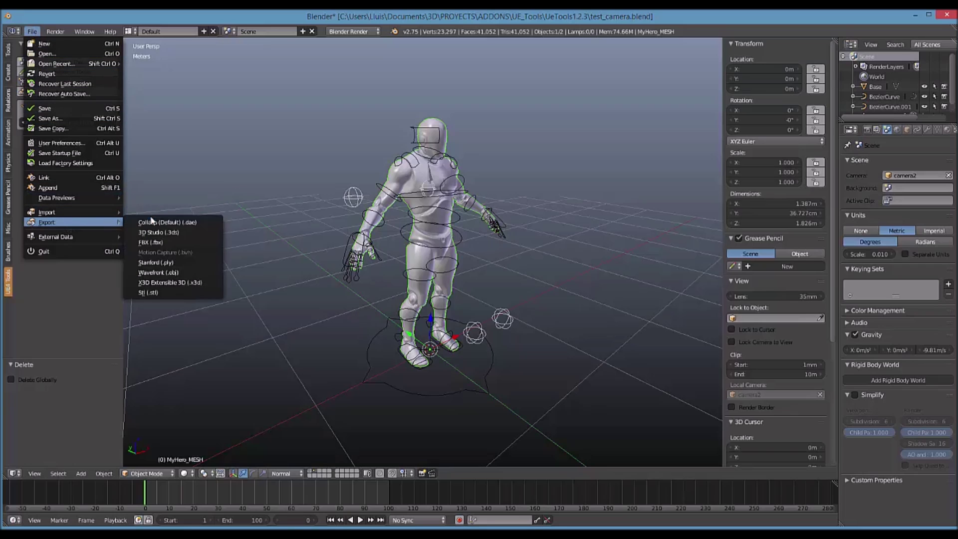
left_click(165, 241)
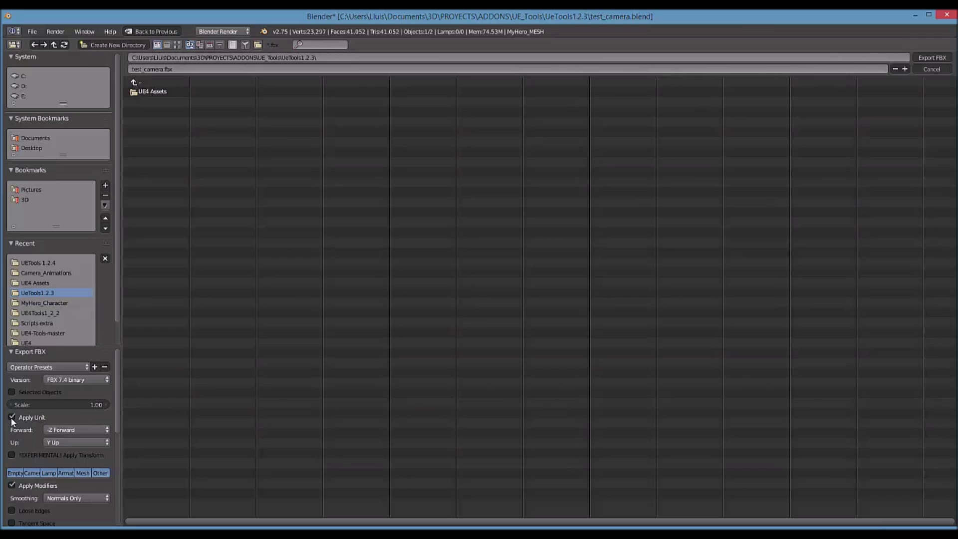
left_click(932, 69)
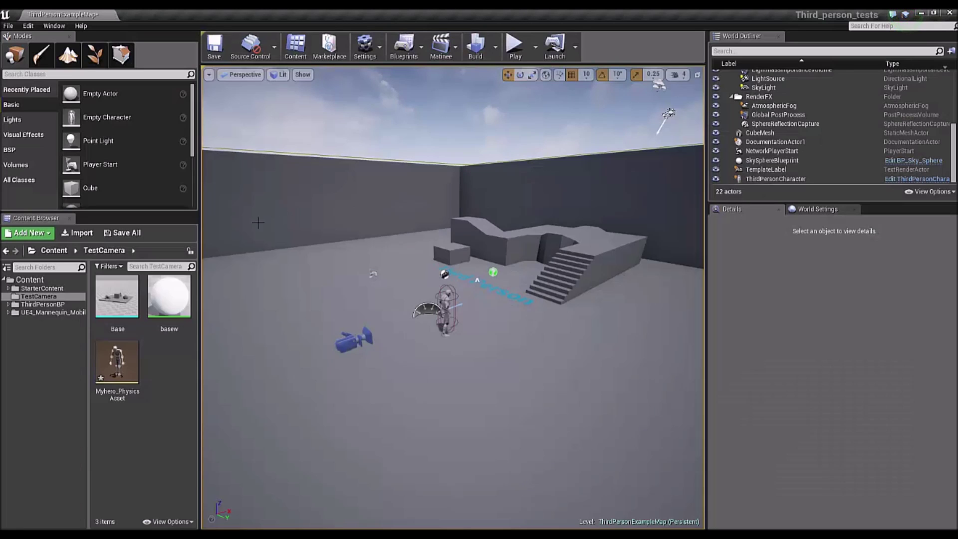
In Unreal Editor, open the SK_Mannequin skeletal mesh from the Character's Mesh folder under ThirdPersonBP.
left_click(30, 304)
left_click(8, 305)
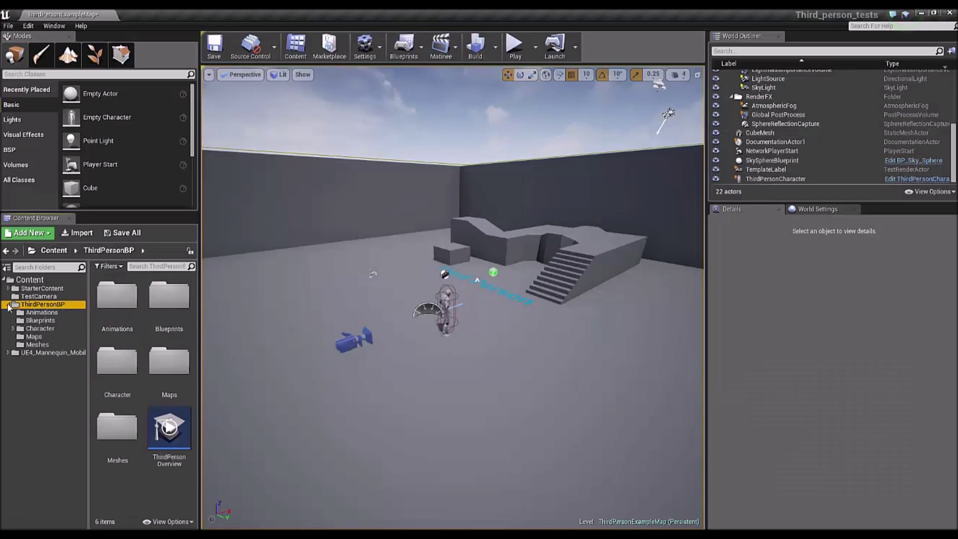
left_click(37, 328)
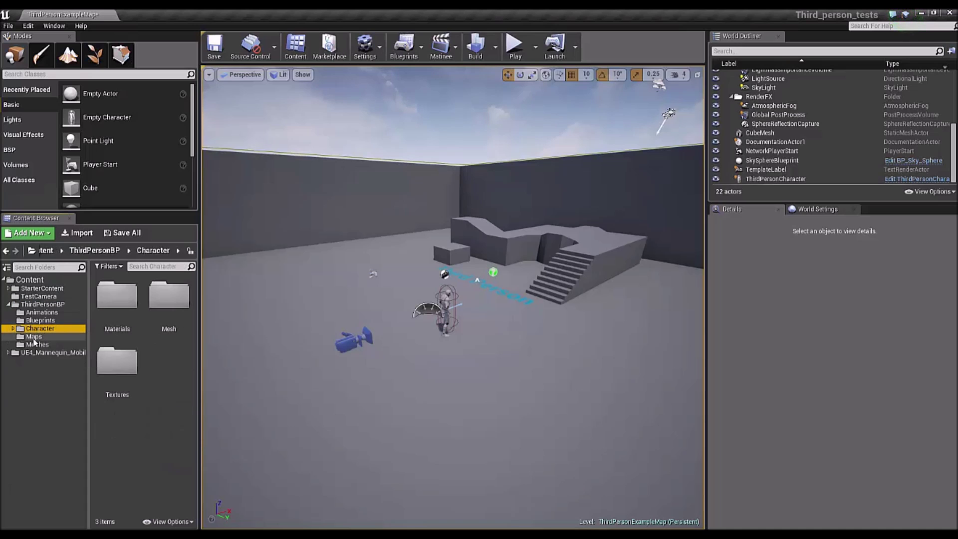
left_click(29, 345)
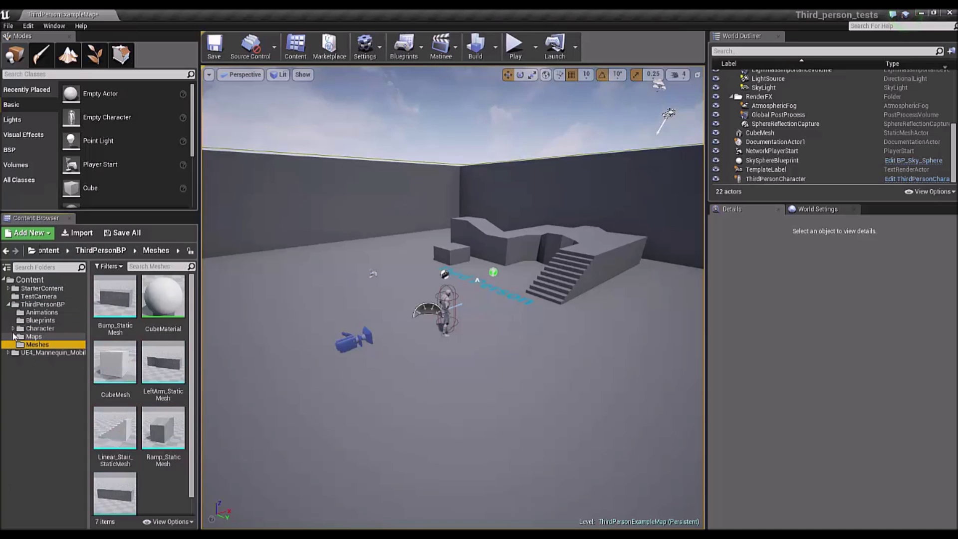
left_click(39, 345)
left_click(118, 286)
double_click(118, 286)
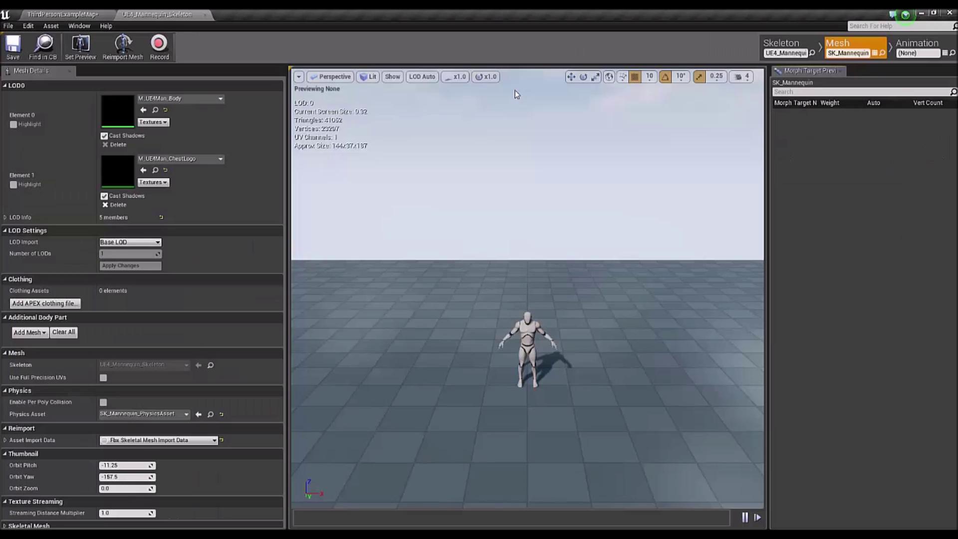
Show the mannequin skeleton's advanced options and examine the translation retargeting of the pelvis, spine_01 and lowerarm_l bones.
left_click(801, 44)
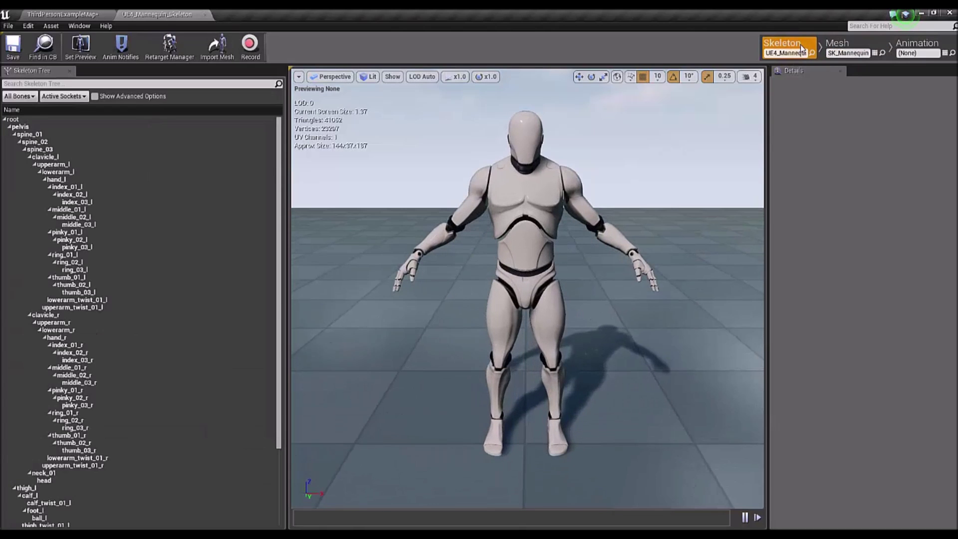
left_click(94, 95)
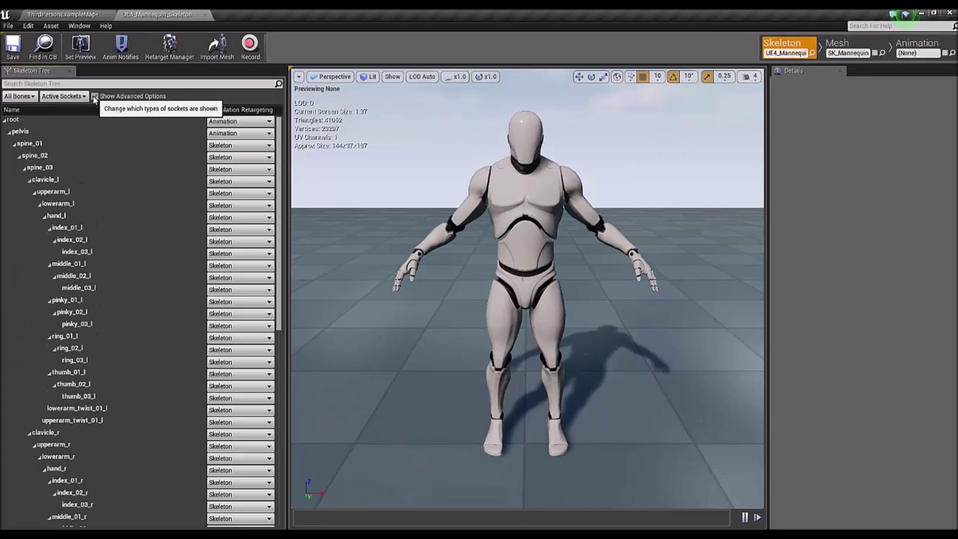
left_click(21, 132)
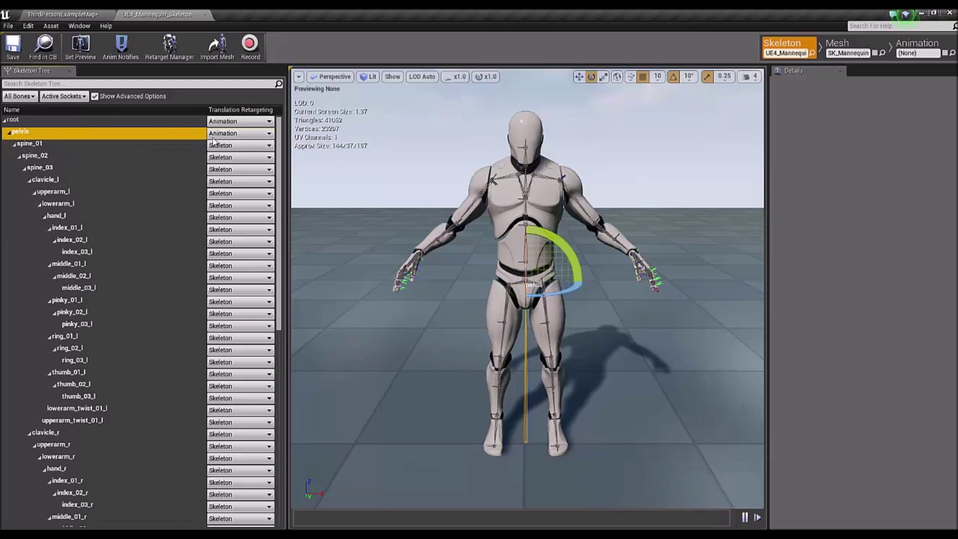
left_click(30, 143)
left_click(57, 203)
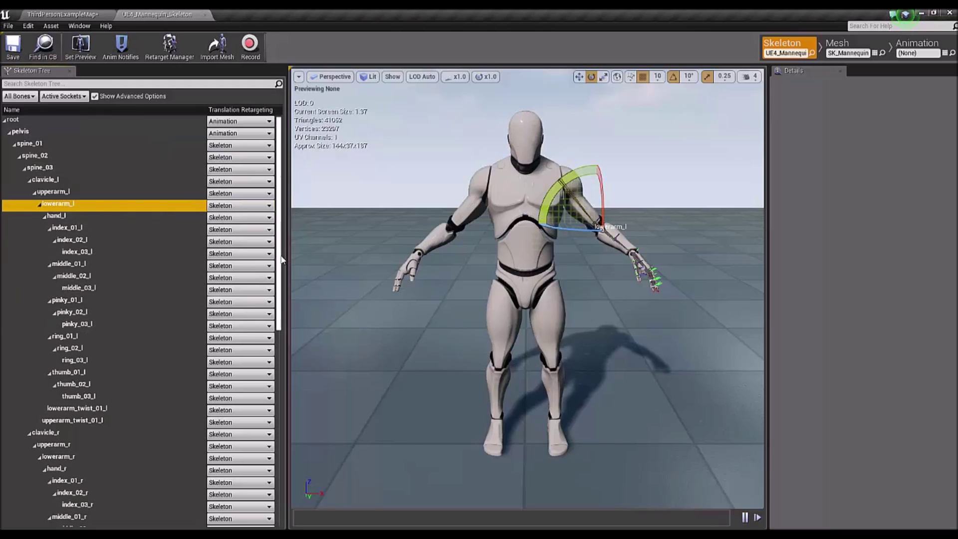
Examine the translation retargeting of the mannequin's remaining bones down to the IK bones and close the skeleton editor.
scroll(282, 264, "down", 10)
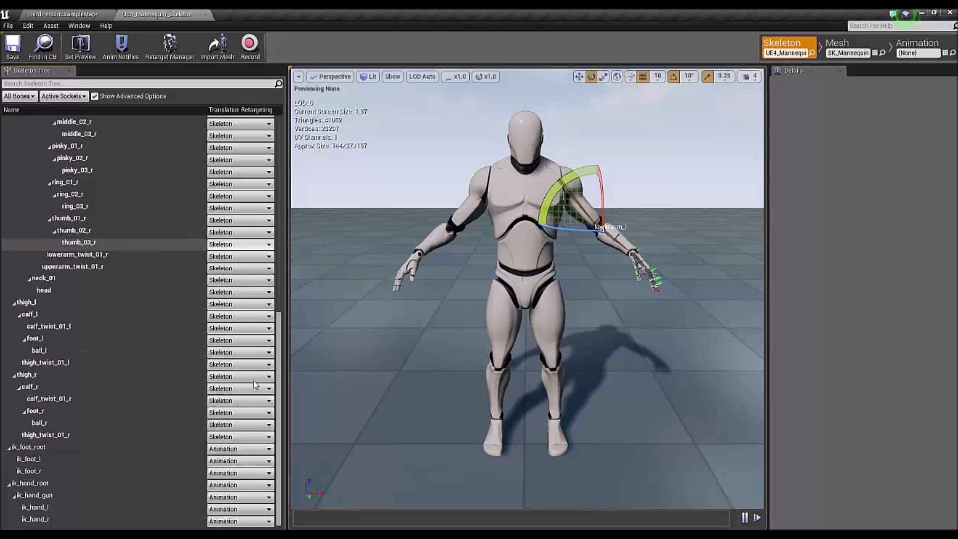
scroll(282, 402, "up", 10)
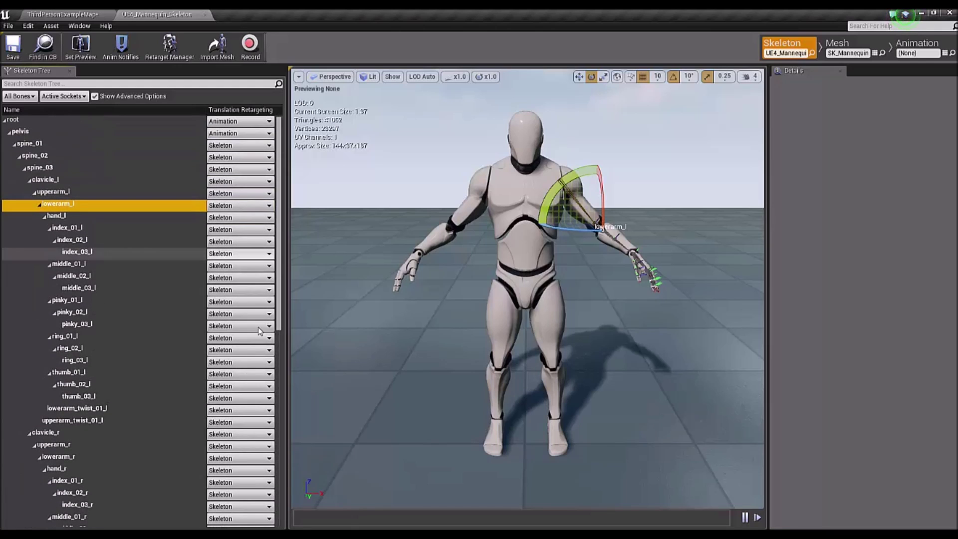
left_click(208, 15)
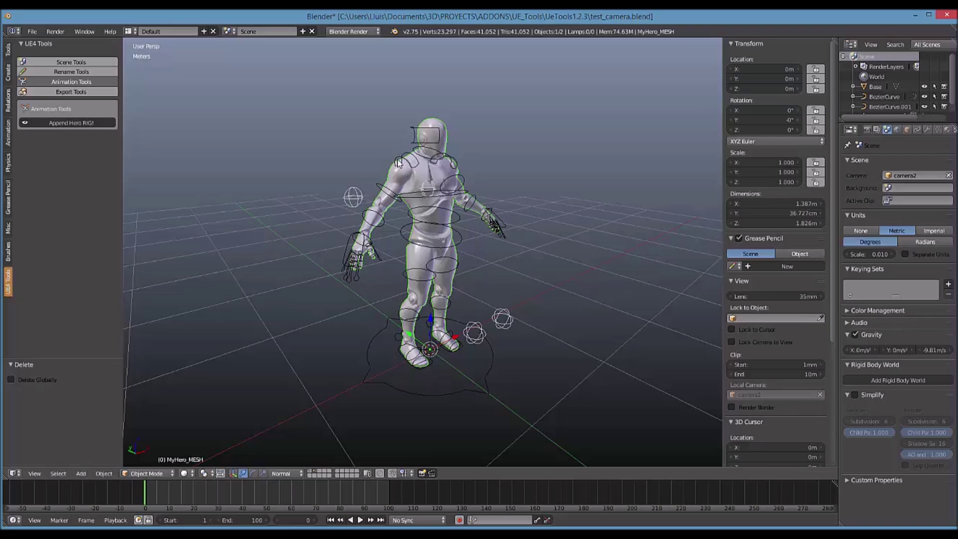
In Blender, select the MyHero rig, return it to Object Mode and display the animation export options.
right_click(399, 161)
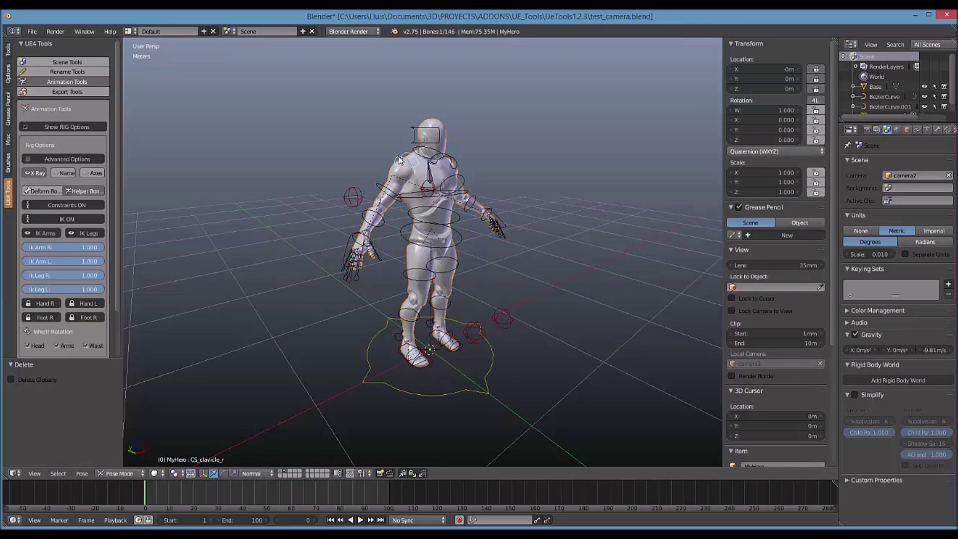
key("ctrl+Tab")
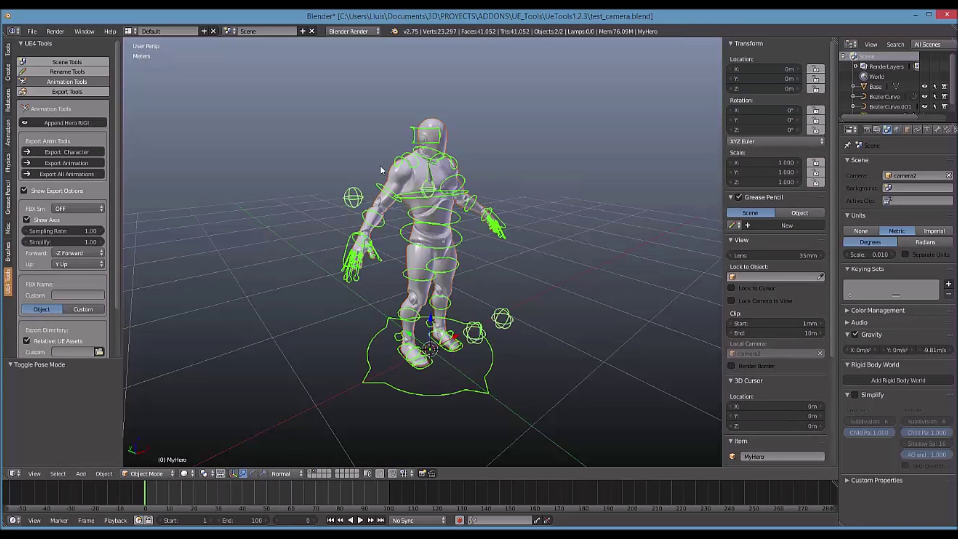
left_click(24, 189)
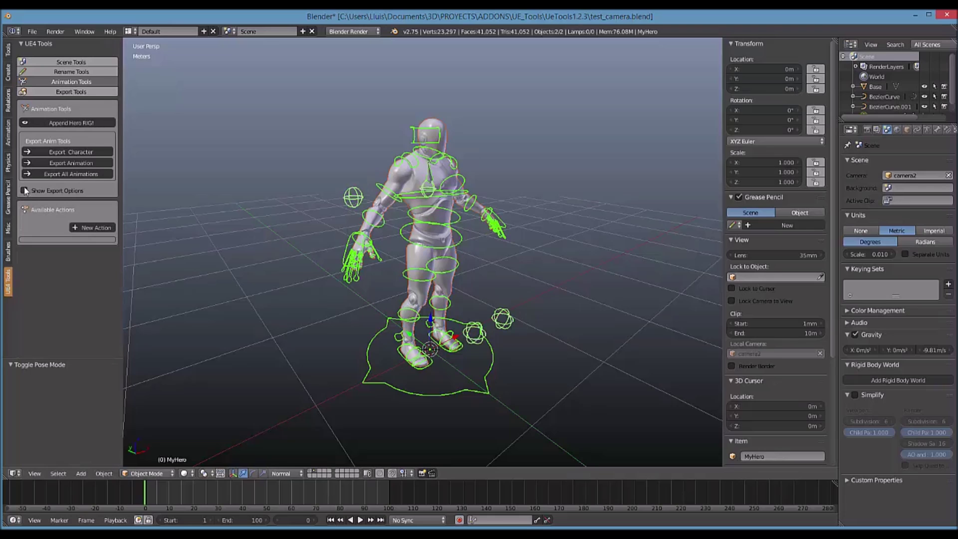
left_click(27, 190)
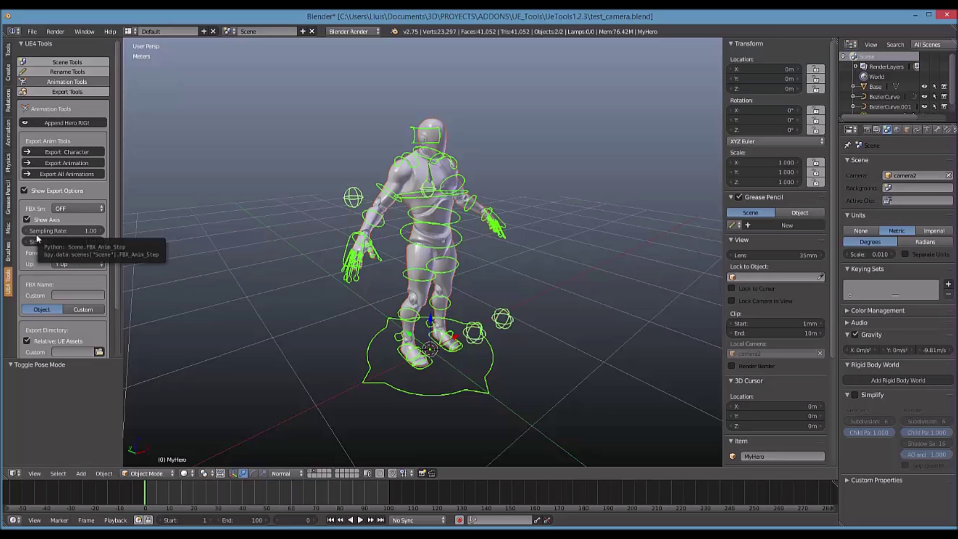
Review the character's export options, including the FBX smooth type choices, and hide them again.
left_click_drag(122, 181, 284, 181)
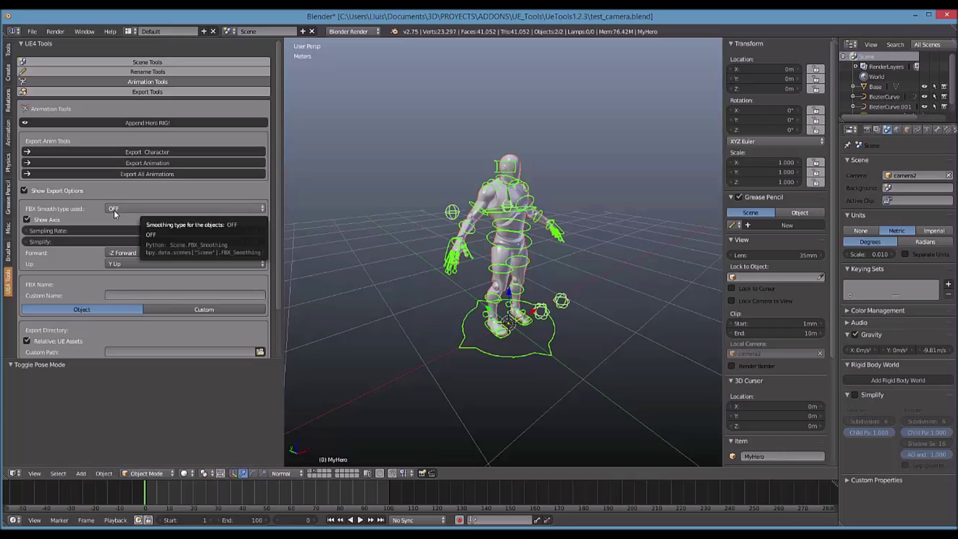
left_click(114, 210)
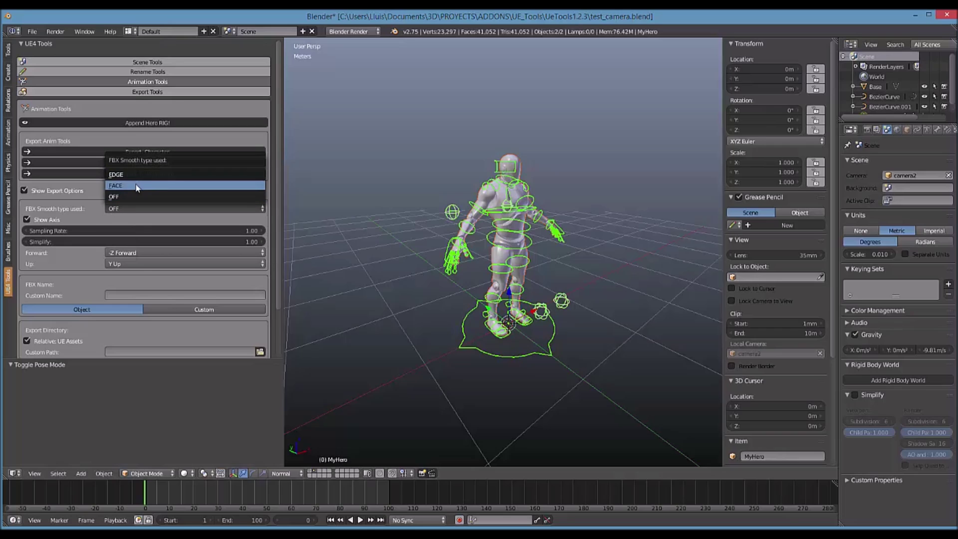
scroll(91, 215, "down", 2)
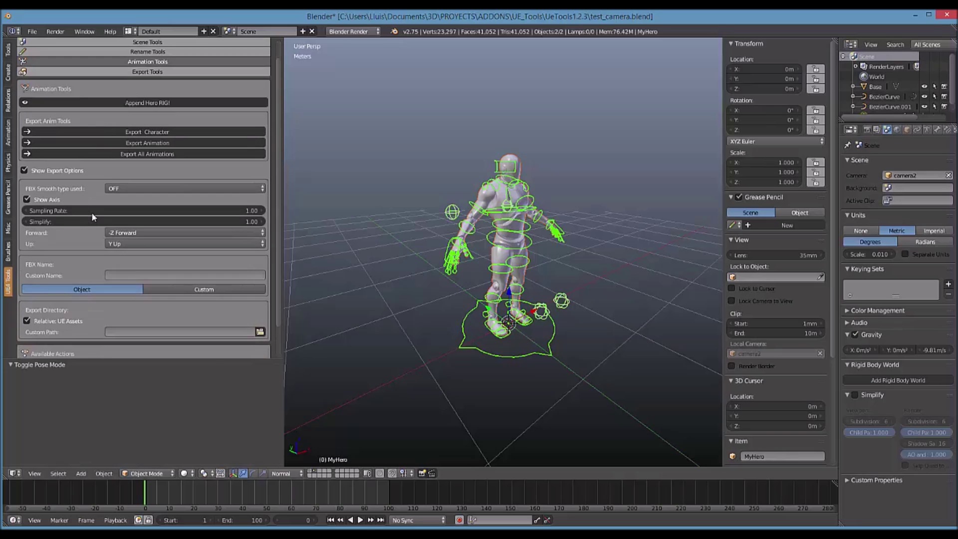
scroll(91, 254, "up", 2)
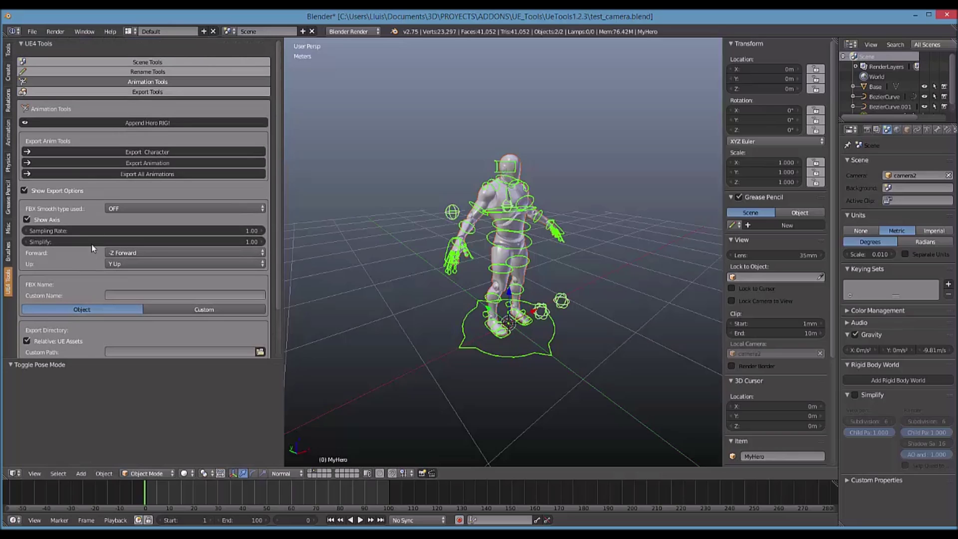
left_click(23, 191)
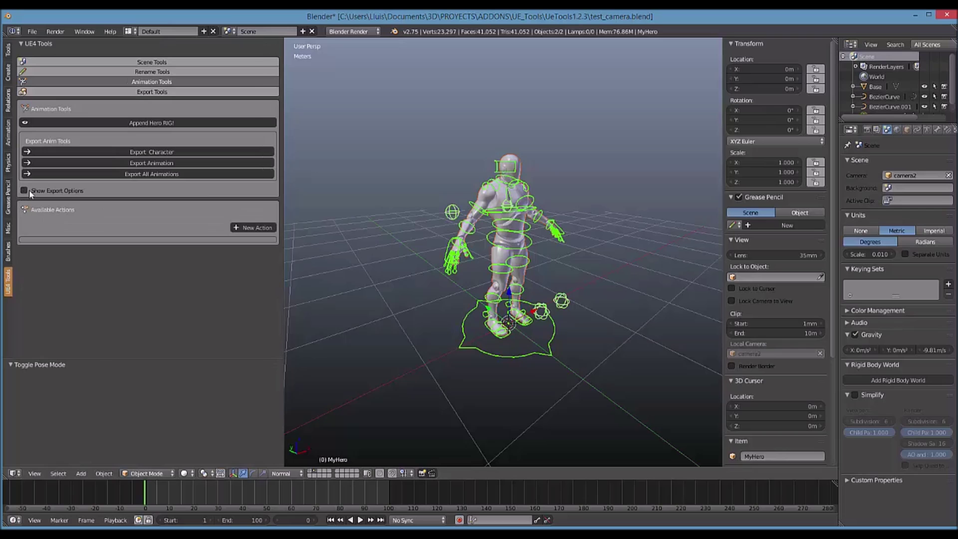
left_click_drag(283, 209, 184, 214)
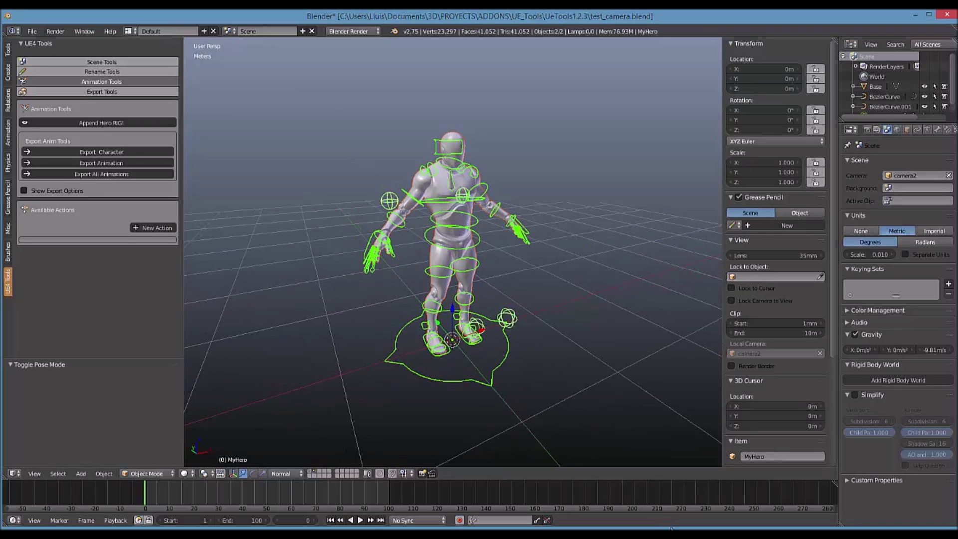
In Unreal Editor, choose Myhero.fbx from the UE4 Assets Myhero_Character folder for import into the Character's Mesh folder.
left_click(626, 527)
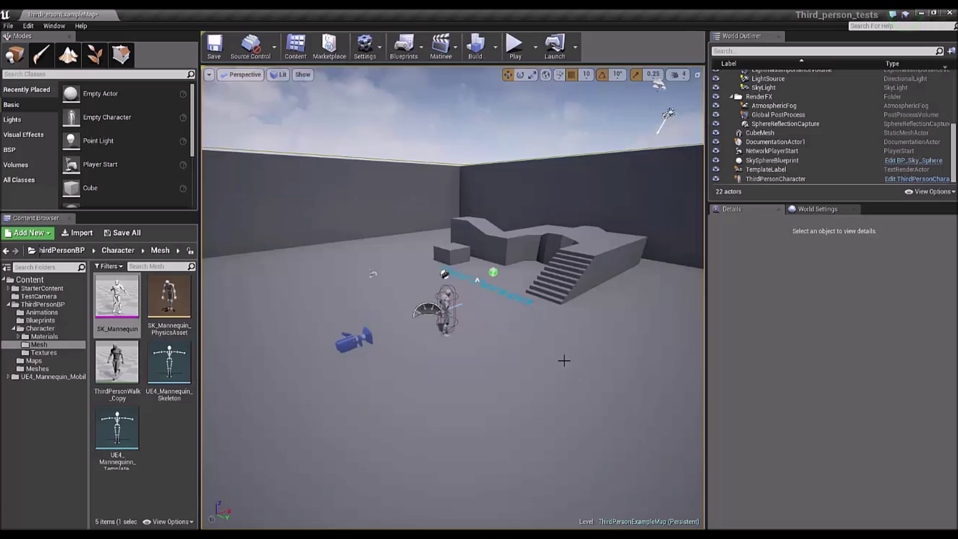
left_click(81, 235)
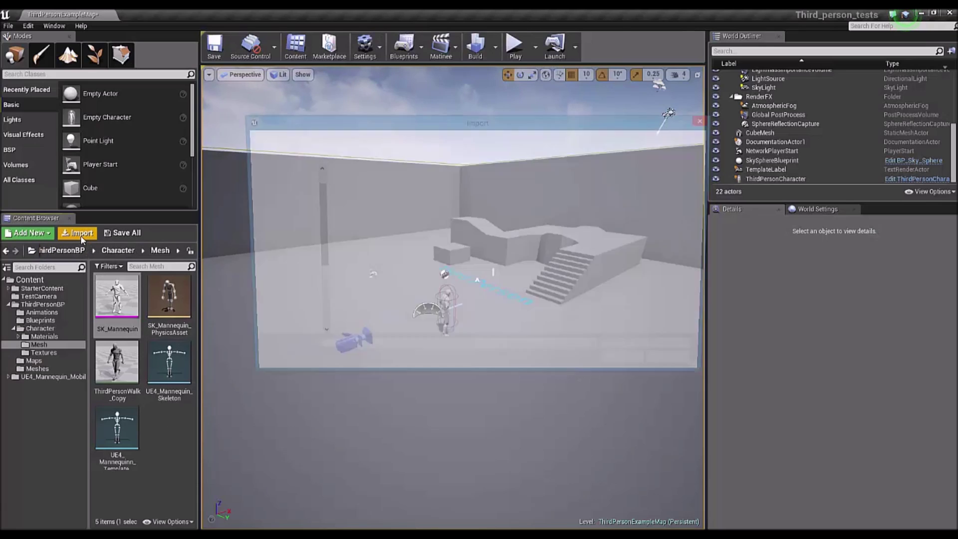
left_click(417, 139)
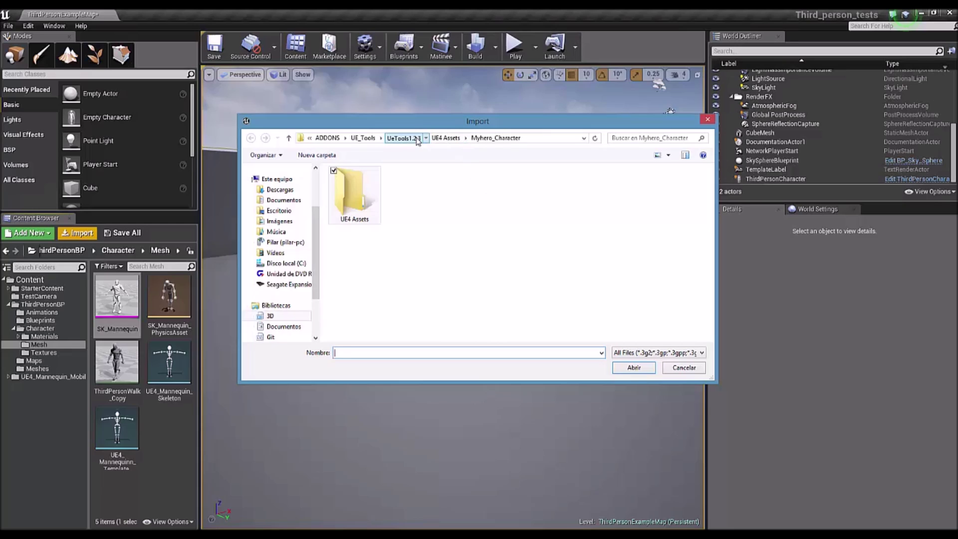
double_click(372, 205)
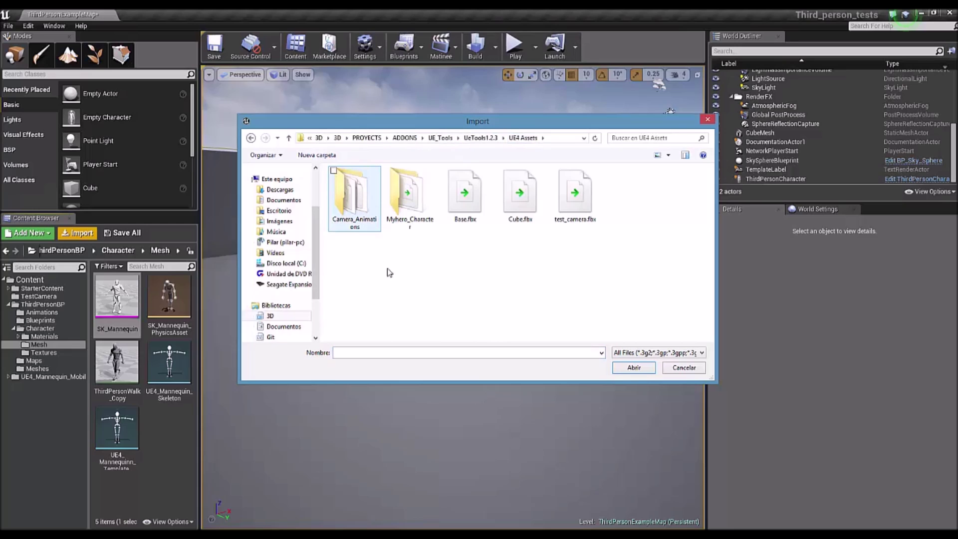
double_click(407, 195)
left_click(353, 204)
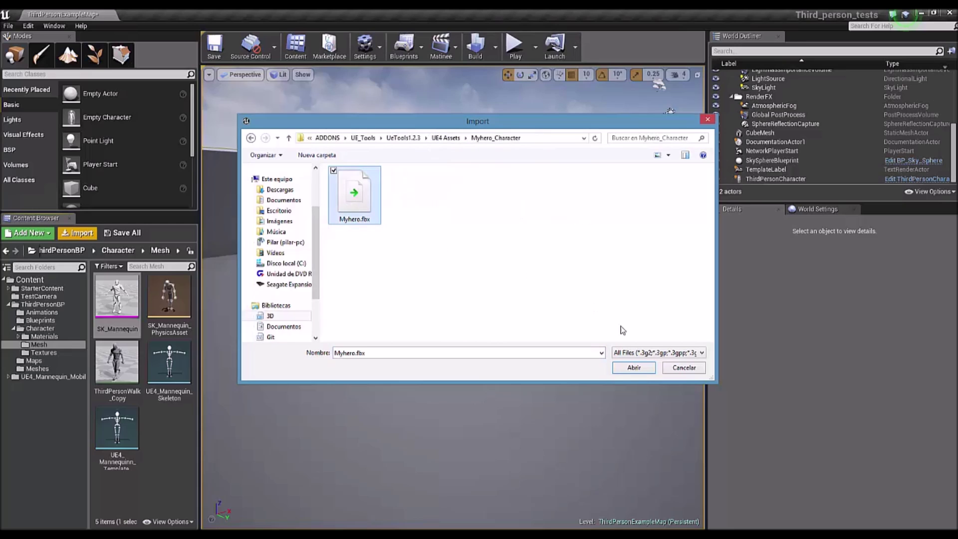
left_click(633, 368)
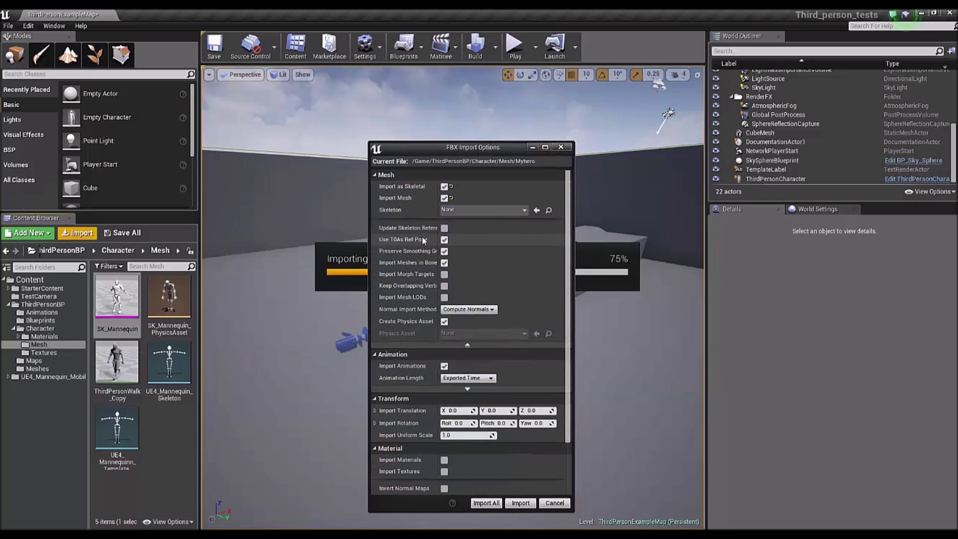
Import Myhero as a skeletal mesh with Use T0As Ref Pose enabled and dismiss the message log.
left_click(452, 240)
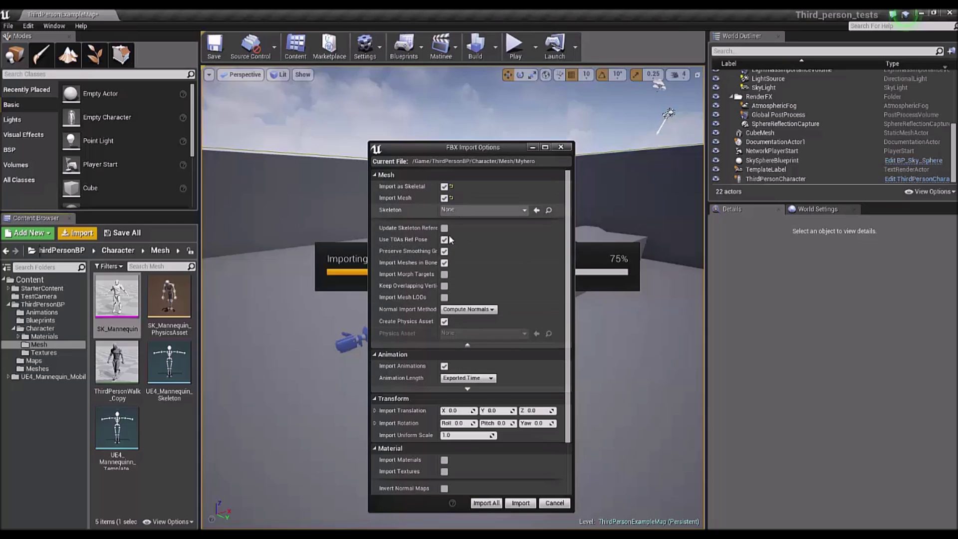
left_click(469, 344)
left_click(476, 222)
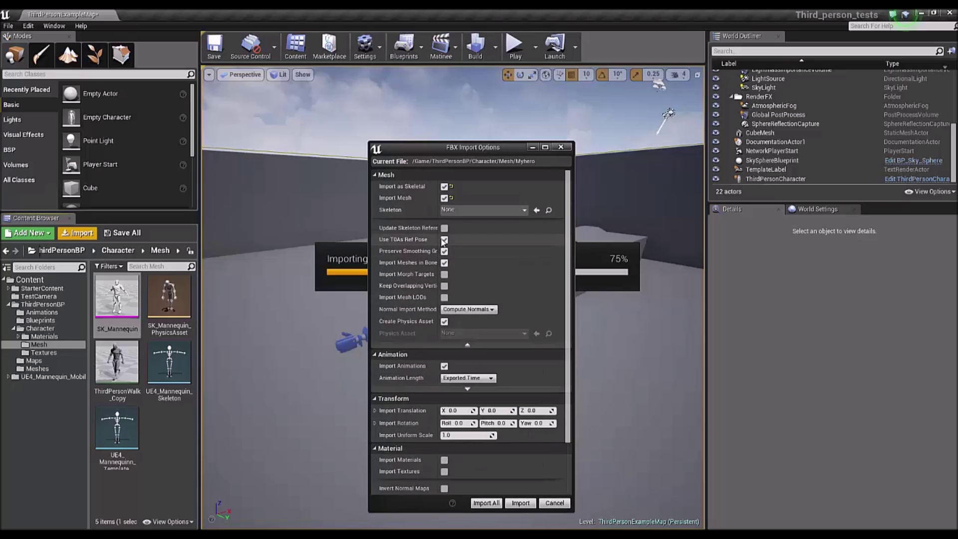
left_click_drag(493, 146, 496, 83)
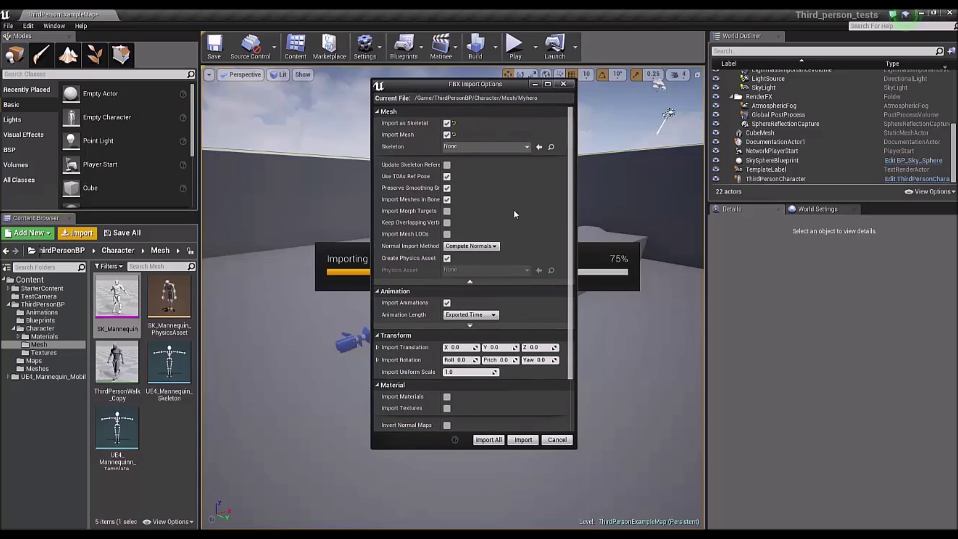
left_click(523, 441)
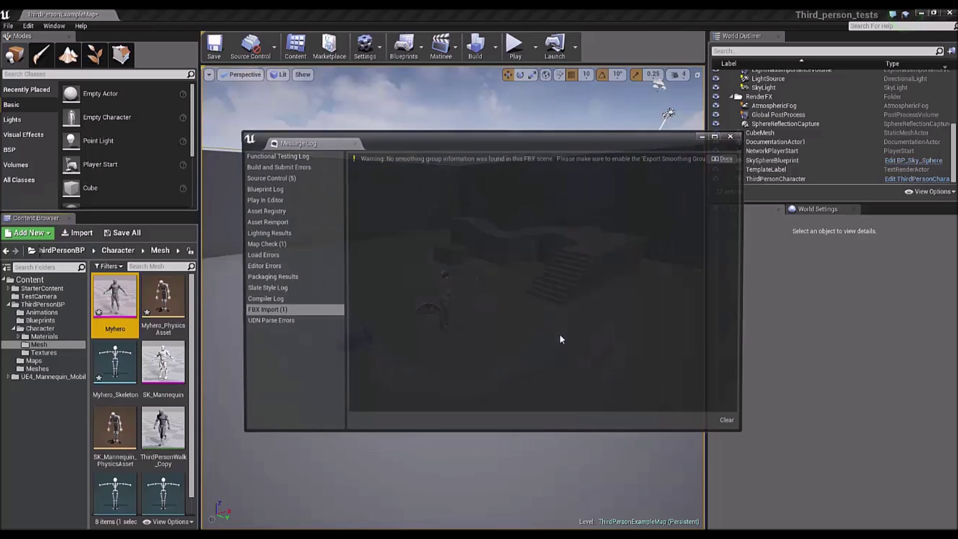
left_click(732, 135)
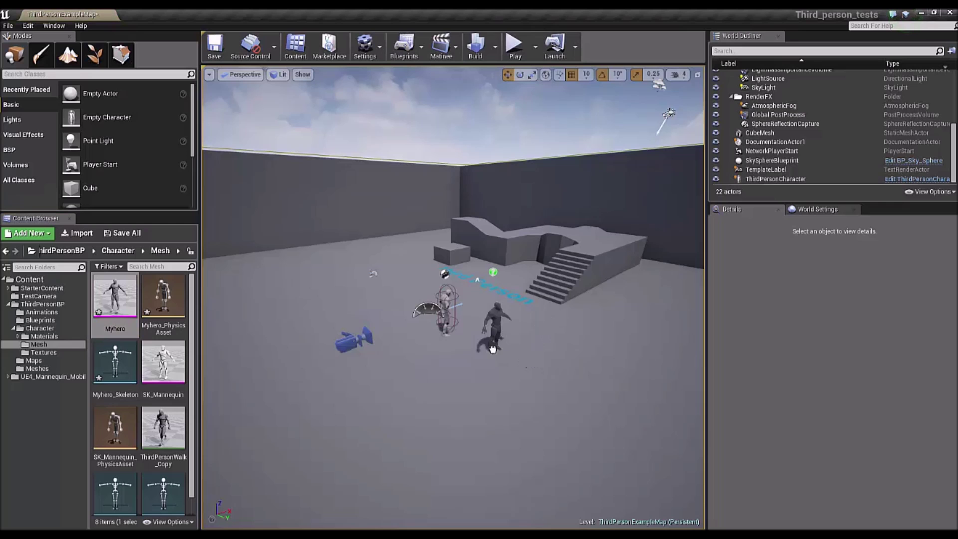
Place the Myhero skeletal mesh in the level beside the third-person character, at about X -910, Y 410, Z 130 cm.
left_click_drag(472, 336, 472, 333)
right_click_drag(467, 415, 487, 355)
key("f")
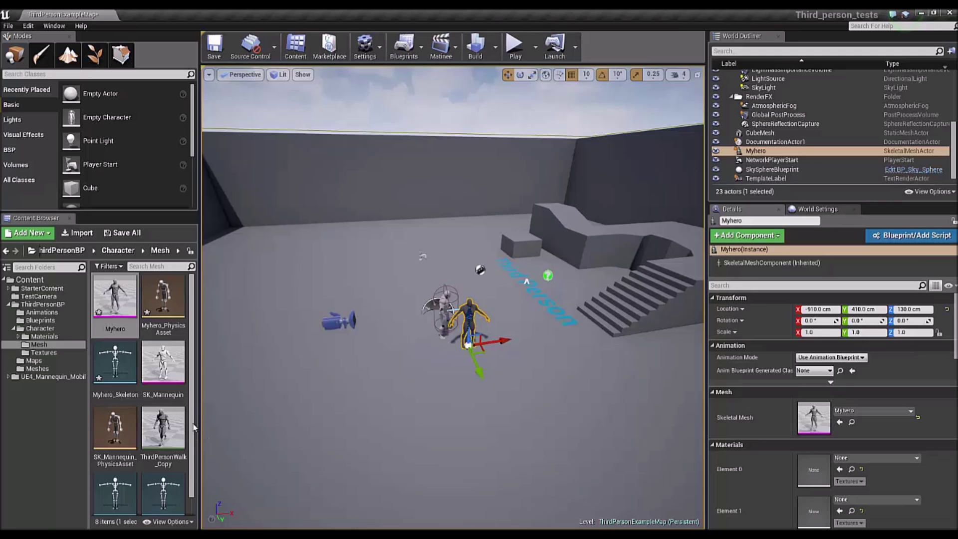
Open the Myhero skeletal mesh asset and show the advanced options of its skeleton tree.
double_click(114, 306)
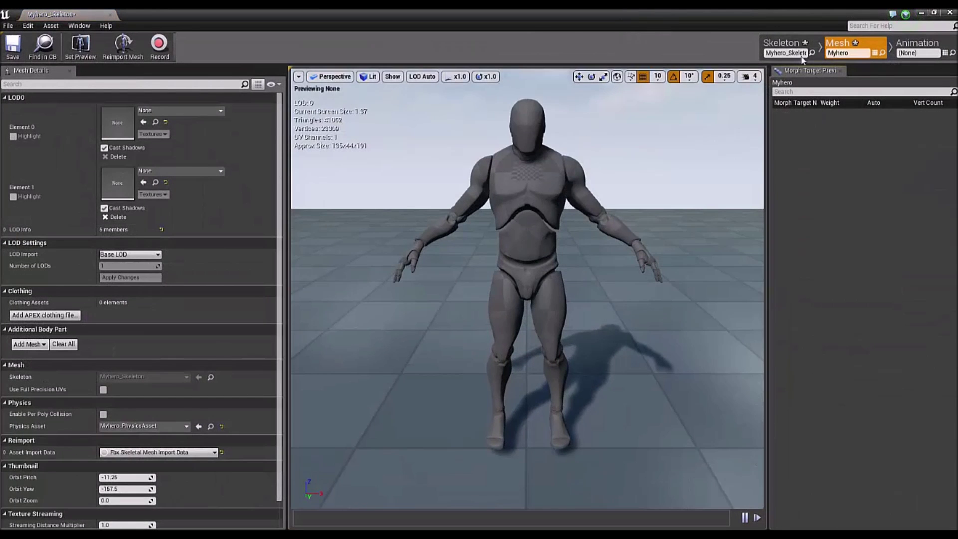
left_click(784, 47)
left_click(95, 96)
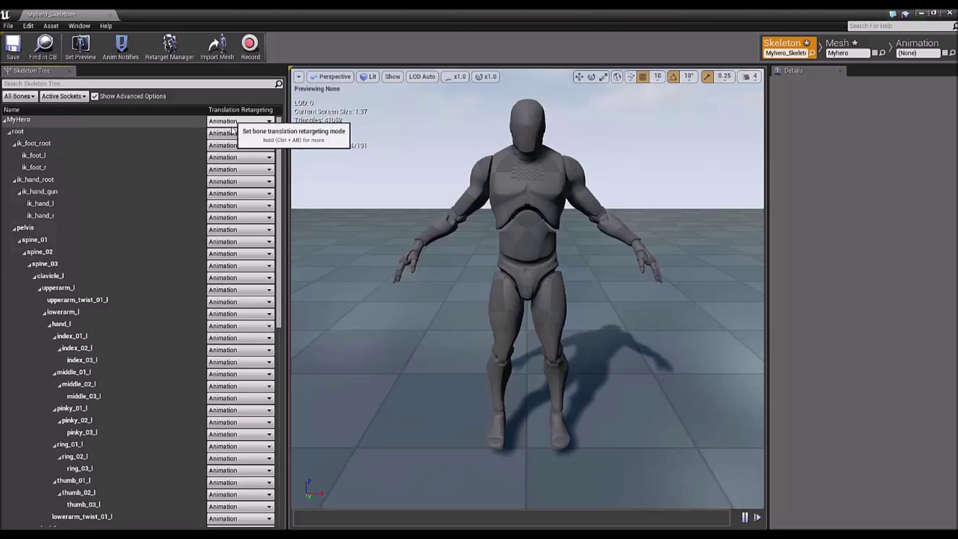
left_click_drag(282, 166, 264, 124)
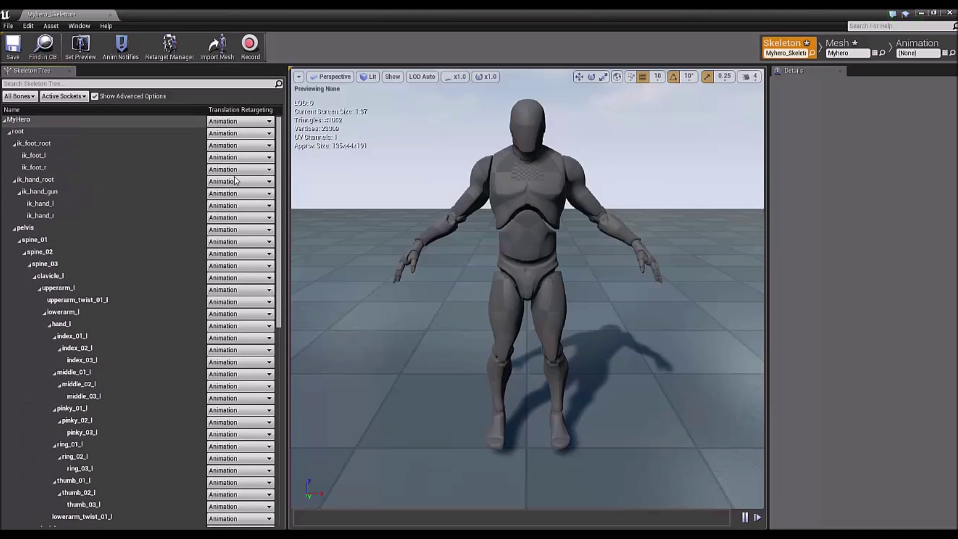
Set the translation retargeting of the MyHero, root and ik_foot_root bones to Skeleton.
left_click(246, 124)
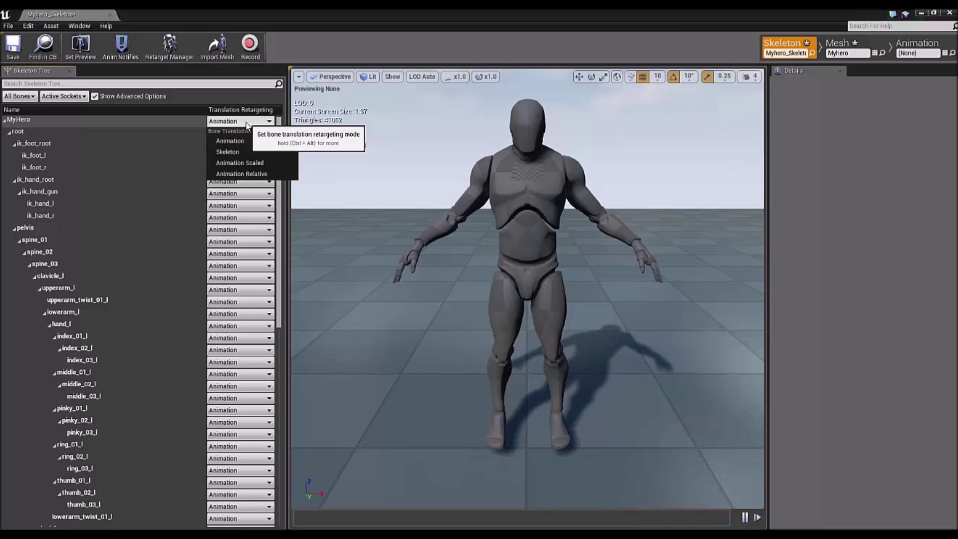
left_click(227, 151)
left_click(238, 133)
left_click(228, 164)
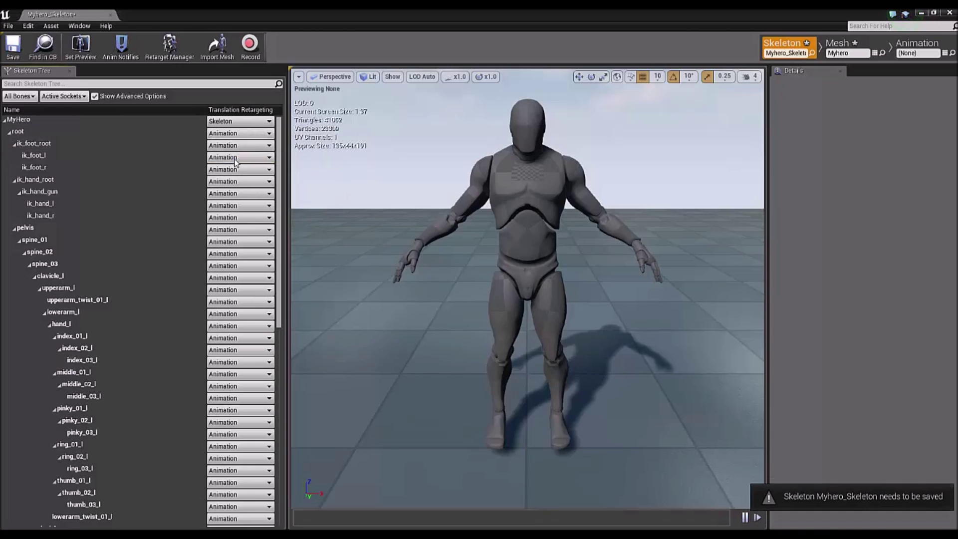
left_click(238, 146)
left_click(228, 175)
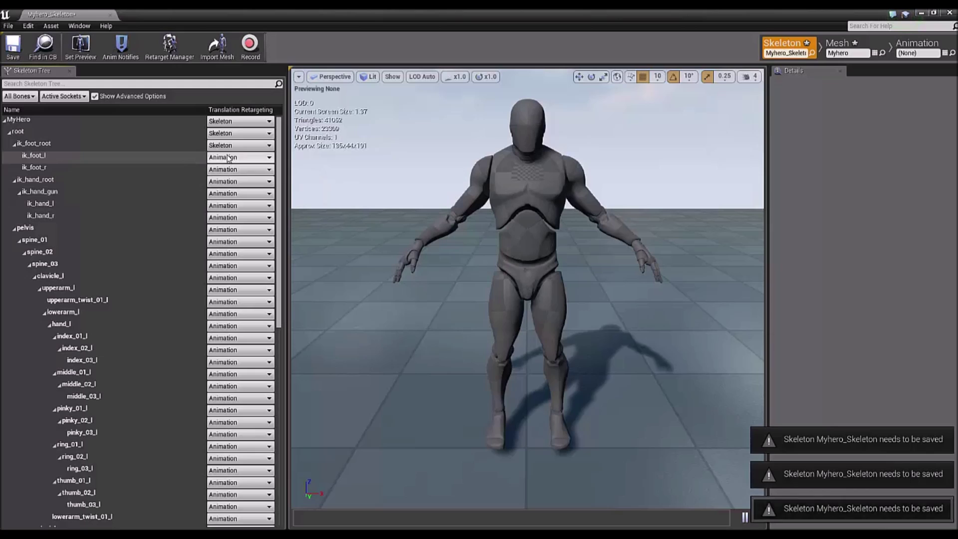
Set the translation retargeting of ik_foot_l, ik_foot_r, ik_hand_root, ik_hand_gun and ik_hand_l to Skeleton.
left_click(237, 180)
left_click(229, 188)
left_click(239, 169)
left_click(227, 199)
left_click(238, 181)
left_click(232, 212)
left_click(239, 194)
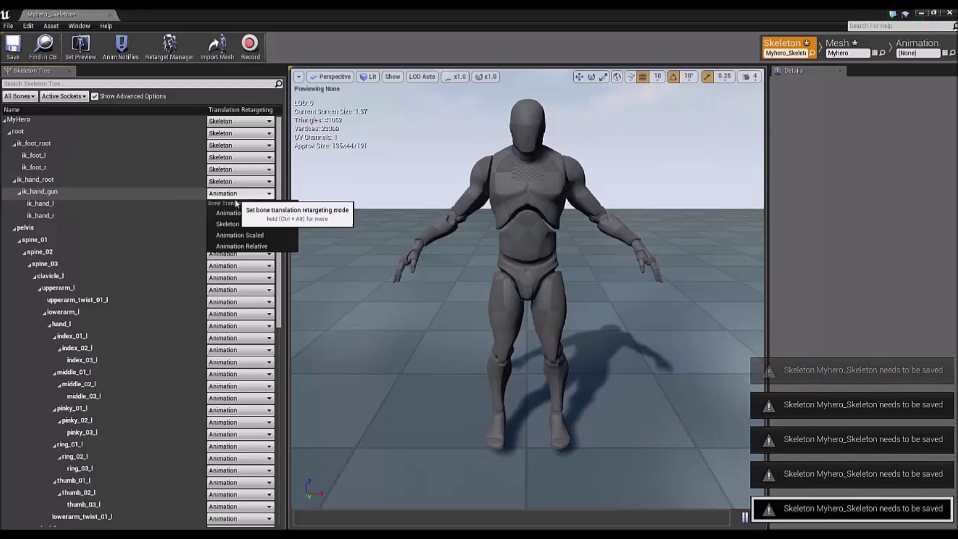
left_click(236, 214)
left_click(235, 208)
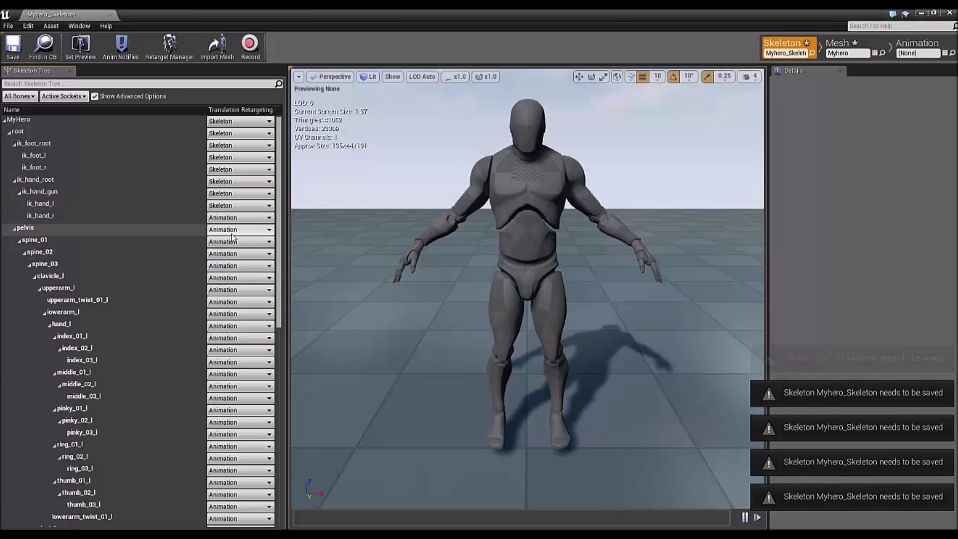
Set the translation retargeting of the ik_hand_r and pelvis bones to Skeleton.
left_click(239, 217)
left_click(228, 248)
left_click(238, 229)
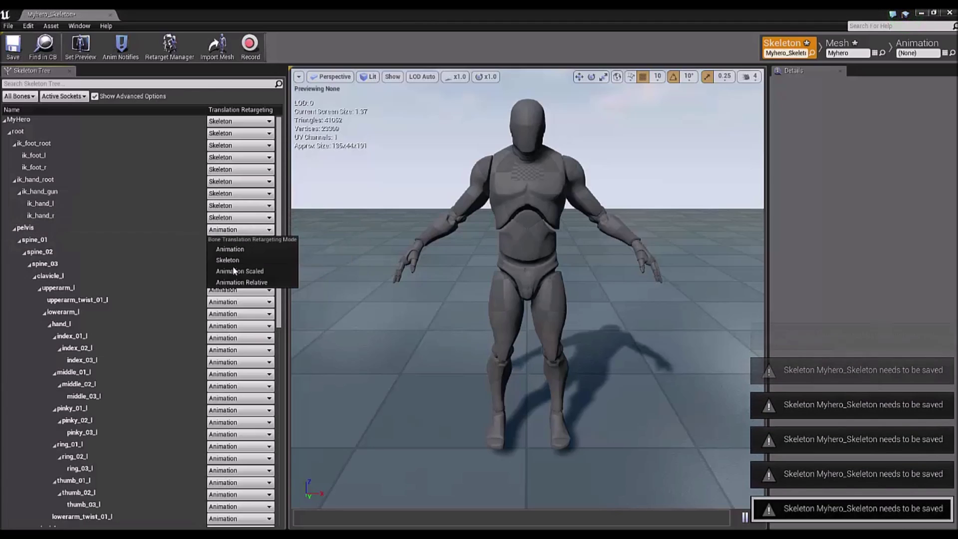
left_click(231, 260)
Set the translation retargeting of spine_01, spine_02 and spine_03 to Skeleton.
left_click(238, 241)
left_click(235, 272)
left_click(240, 253)
left_click(227, 284)
left_click(237, 267)
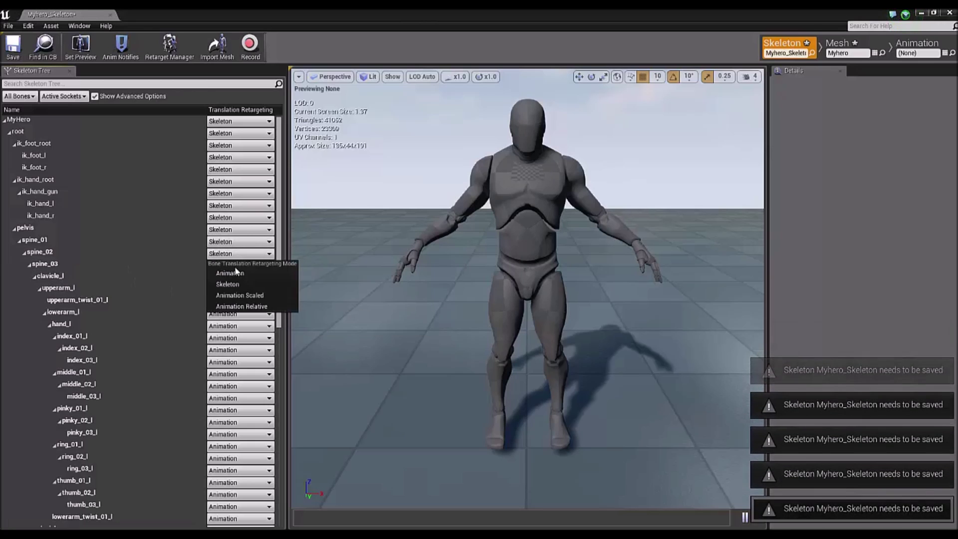
left_click(233, 285)
Set the translation retargeting of clavicle_l, upperarm_l, upperarm_twist_01_l, lowerarm_l and hand_l to Skeleton.
left_click(239, 277)
left_click(238, 278)
left_click(239, 278)
left_click(234, 309)
left_click(239, 290)
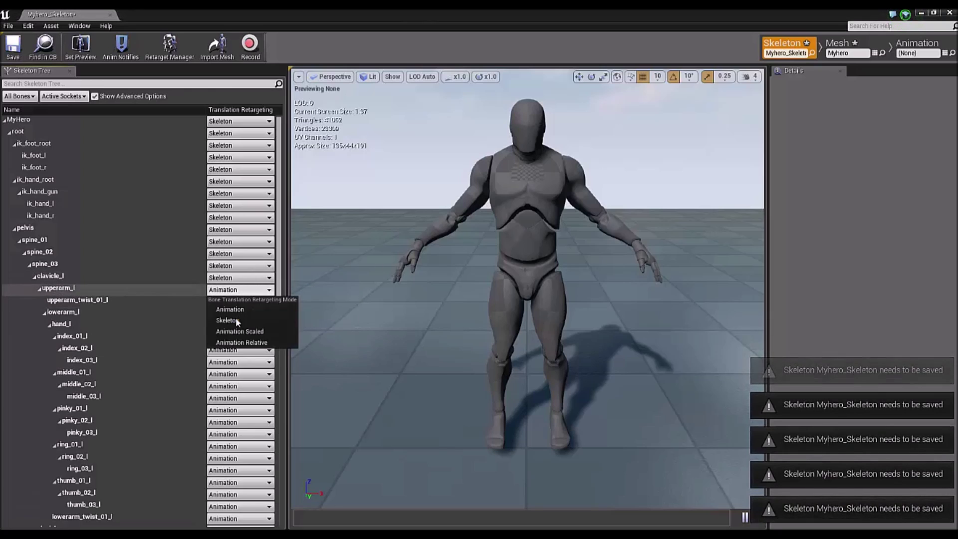
left_click(237, 322)
left_click(239, 301)
left_click(235, 332)
left_click(238, 314)
left_click(241, 345)
left_click(235, 325)
left_click(238, 356)
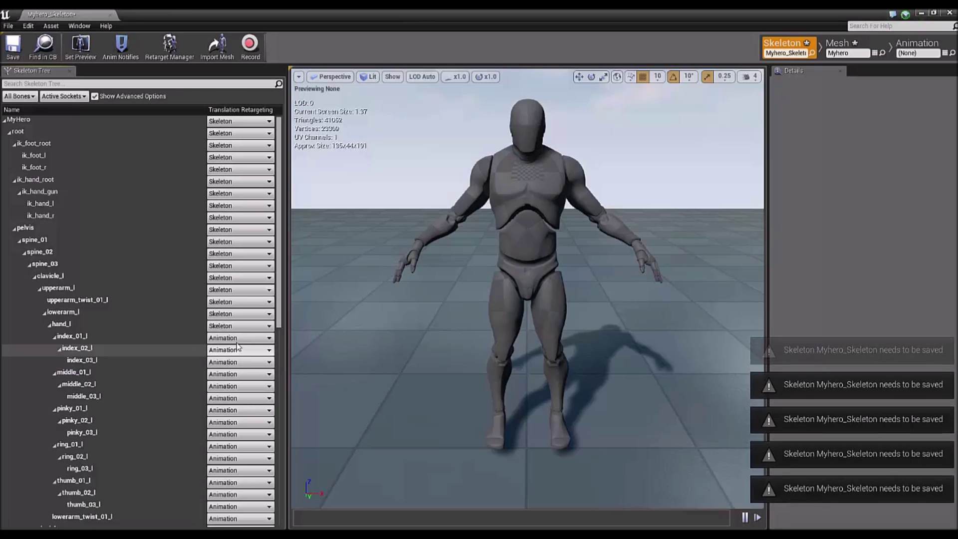
Set the translation retargeting of index_01_l, index_02_l and index_03_l to Skeleton.
left_click(235, 338)
left_click(239, 369)
left_click(231, 351)
left_click(234, 392)
left_click(233, 351)
left_click(231, 383)
left_click(235, 362)
left_click(233, 394)
Set the translation retargeting of all left middle, pinky and ring finger bones to Skeleton.
left_click(234, 374)
left_click(237, 406)
left_click(235, 387)
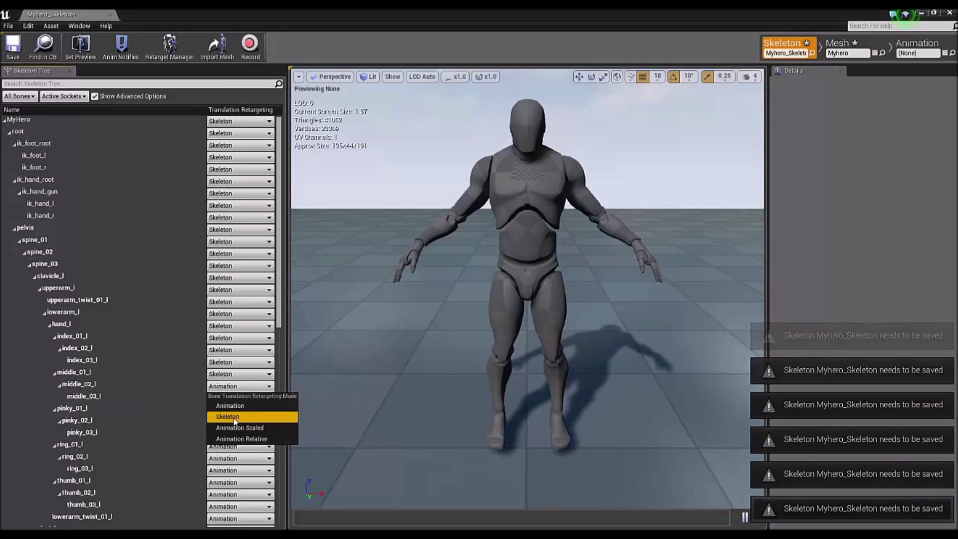
left_click(235, 424)
left_click(235, 454)
scroll(233, 454, "down", 4)
left_click(233, 370)
left_click(233, 401)
left_click(233, 383)
left_click(234, 413)
Set the translation retargeting of the three left thumb bones, lowerarm_twist_01_l and clavicle_r to Skeleton.
left_click(232, 419)
left_click(234, 448)
left_click(235, 430)
left_click(235, 461)
left_click(240, 442)
left_click(235, 472)
left_click(237, 454)
left_click(235, 485)
left_click(237, 466)
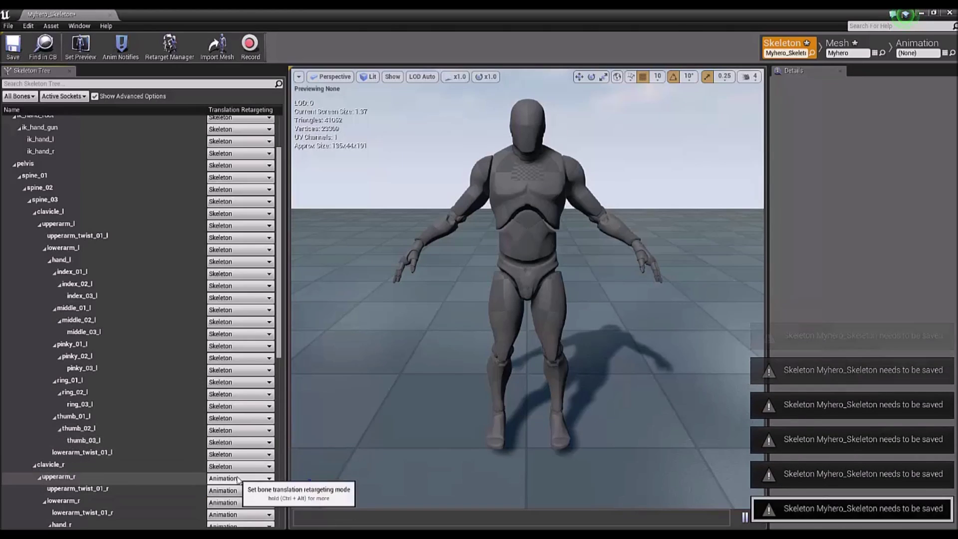
Set the translation retargeting of upperarm_r, upperarm_twist_01_r, lowerarm_r, lowerarm_twist_01_r and hand_r to Skeleton.
left_click(233, 412)
left_click(234, 441)
left_click(233, 425)
left_click(233, 453)
left_click(235, 437)
left_click(235, 465)
left_click(235, 449)
left_click(235, 477)
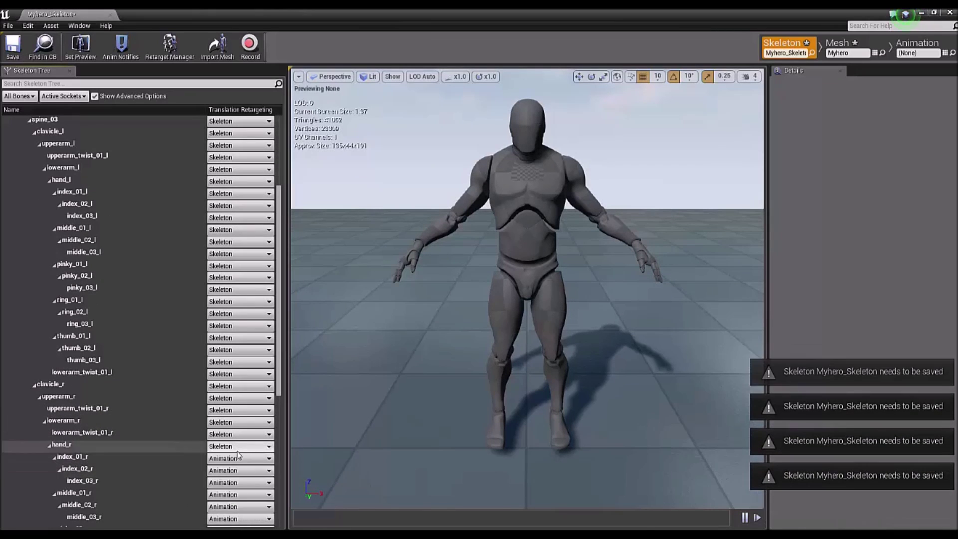
Set the translation retargeting of the three right index finger bones, middle_01_r and middle_02_r to Skeleton.
left_click(235, 490)
left_click(238, 471)
left_click(238, 501)
scroll(239, 484, "down", 4)
left_click(240, 419)
left_click(240, 448)
left_click(241, 431)
left_click(240, 461)
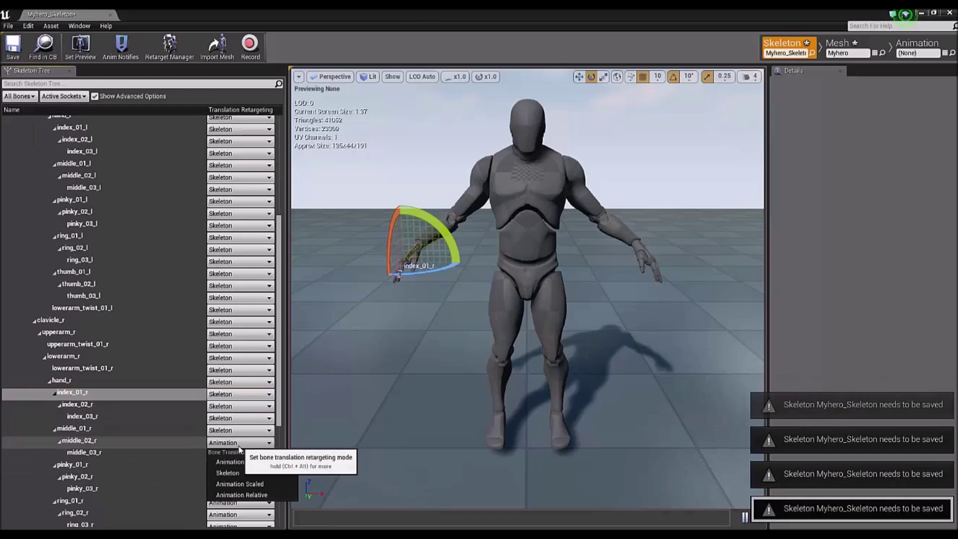
left_click(242, 469)
Set the translation retargeting of middle_03_r, the three right pinky bones, ring_01_r and ring_02_r to Skeleton.
left_click(241, 497)
left_click(240, 479)
left_click(240, 446)
left_click(240, 491)
left_click(240, 458)
left_click(240, 514)
left_click(238, 492)
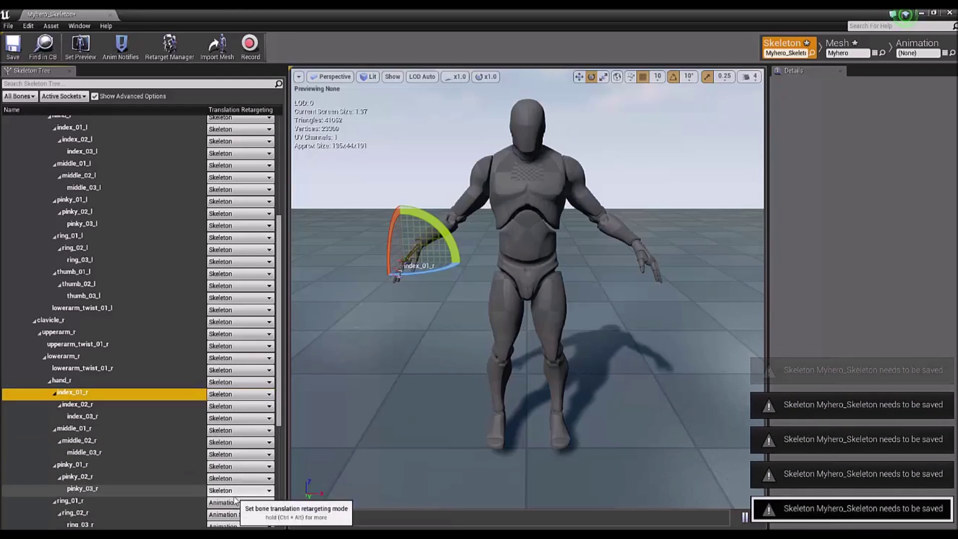
left_click(240, 481)
Set the translation retargeting of ring_03_r, thumb_01_r and thumb_03_r to Skeleton.
scroll(243, 460, "down", 8)
left_click(239, 382)
left_click(239, 409)
left_click(240, 368)
left_click(239, 397)
left_click(240, 403)
left_click(241, 433)
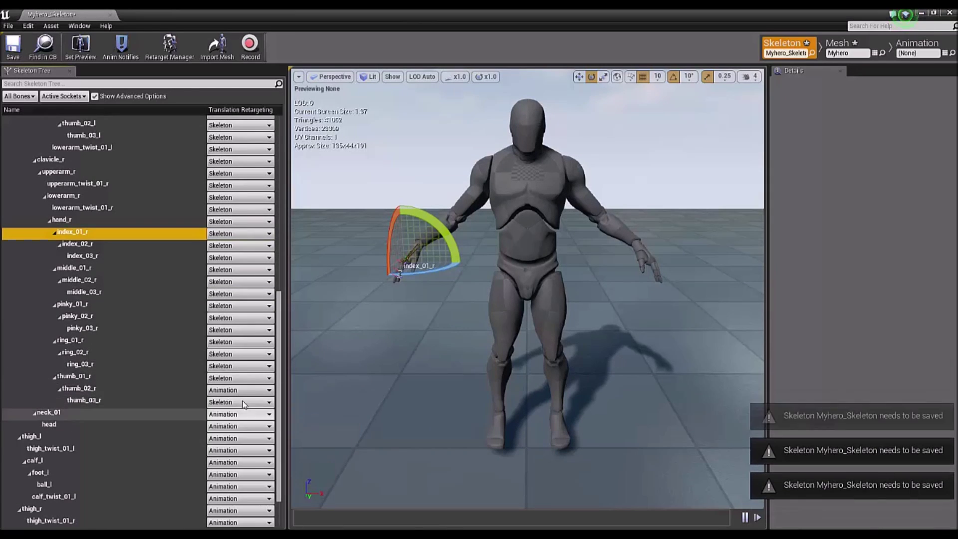
Set the translation retargeting of thumb_02_r, neck_01, head, thigh_l, thigh_twist_01_l and calf_l to Skeleton.
left_click(233, 444)
left_click(235, 439)
left_click(234, 469)
left_click(235, 428)
left_click(235, 456)
left_click(234, 451)
left_click(235, 480)
left_click(238, 463)
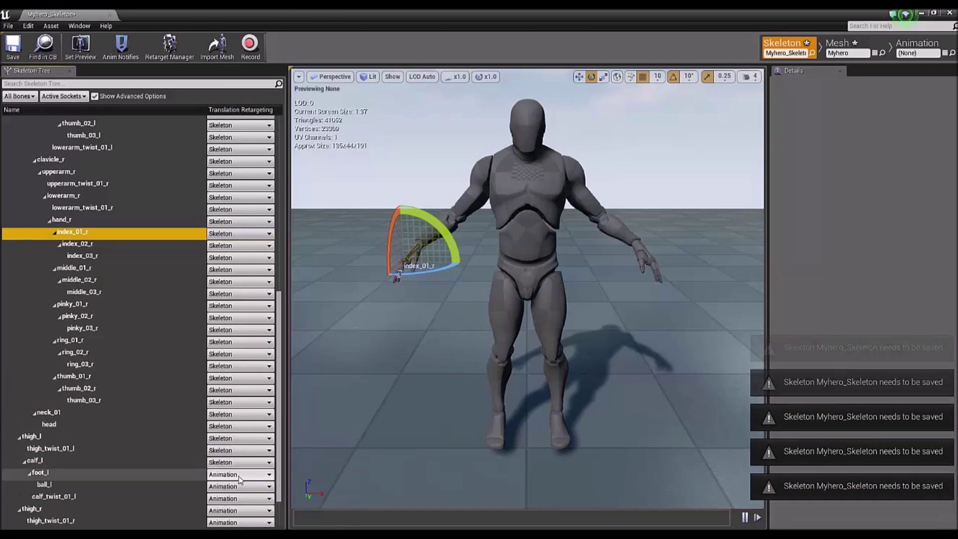
Set the translation retargeting of foot_l, ball_l, calf_twist_01_l and all right leg bones from thigh_r to ball_r to Skeleton.
left_click(238, 442)
left_click(237, 486)
left_click(235, 453)
left_click(237, 498)
left_click(237, 464)
left_click(237, 510)
left_click(238, 477)
left_click(237, 522)
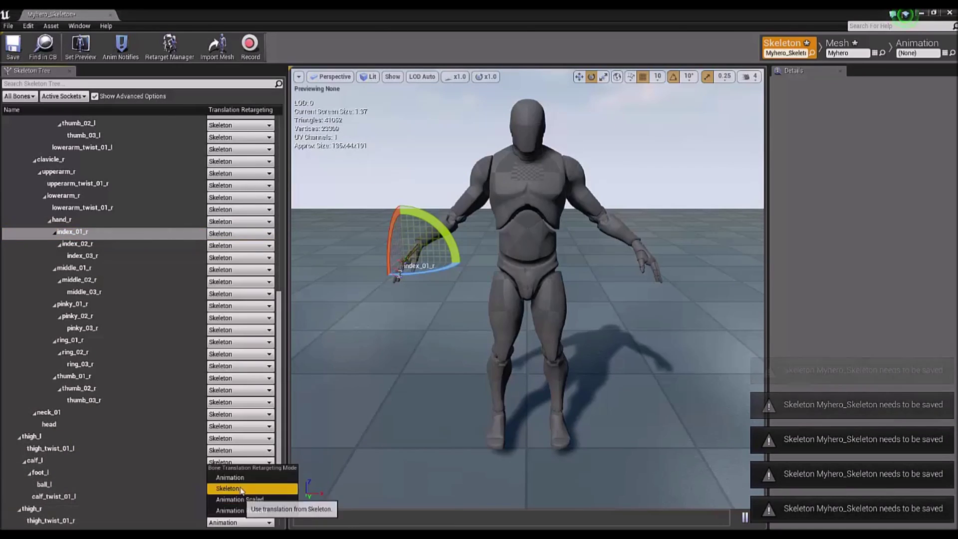
left_click(239, 451)
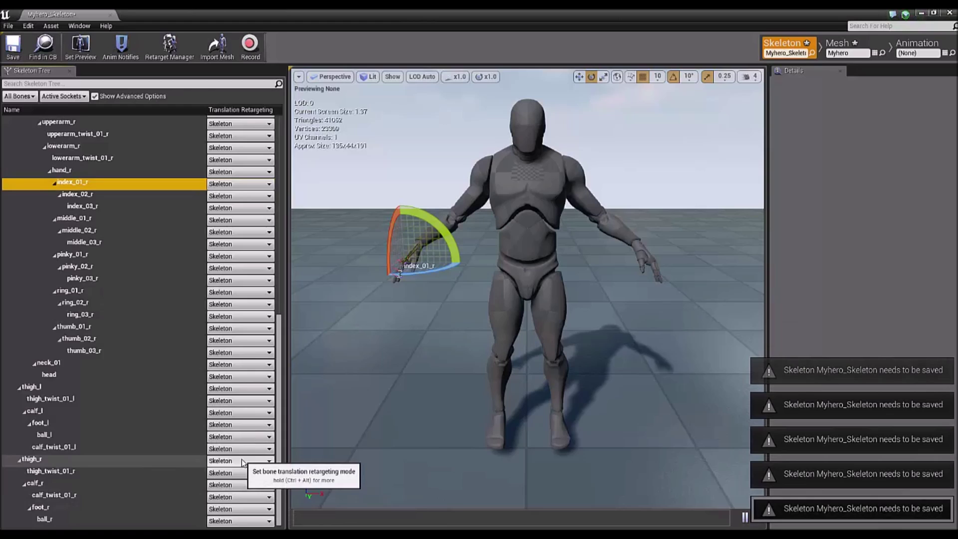
Set the translation retargeting of the MyHero and root bones to Animation.
scroll(245, 452, "up", 3)
scroll(242, 269, "up", 12)
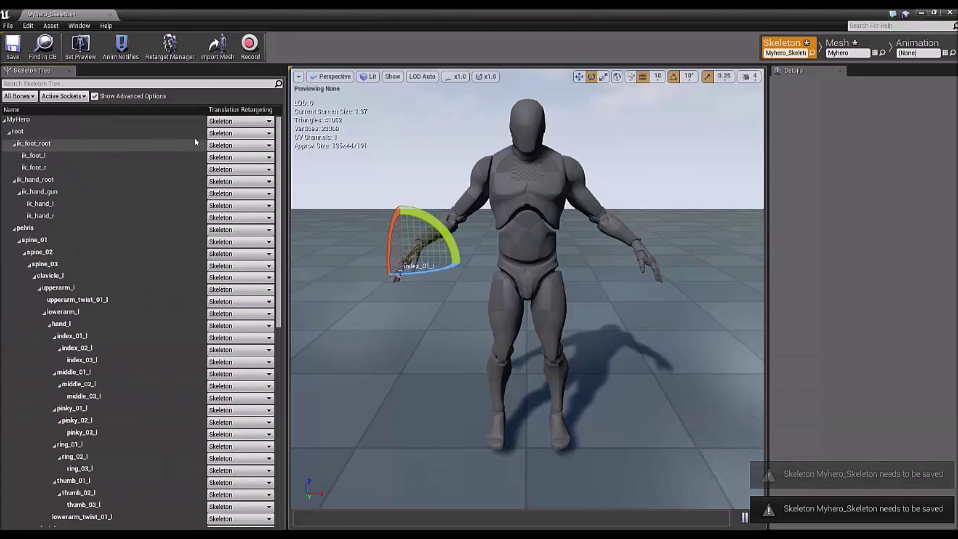
left_click(18, 132)
left_click(242, 134)
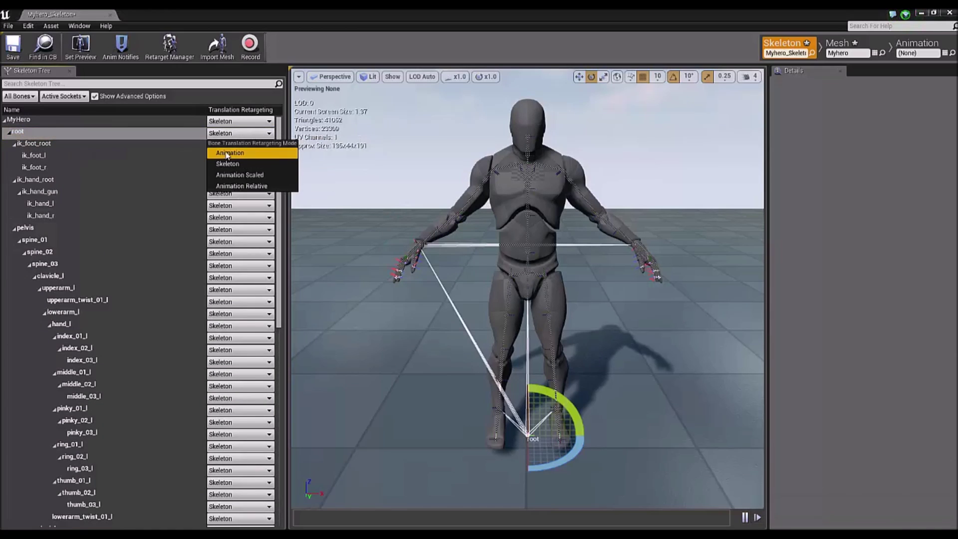
left_click(227, 153)
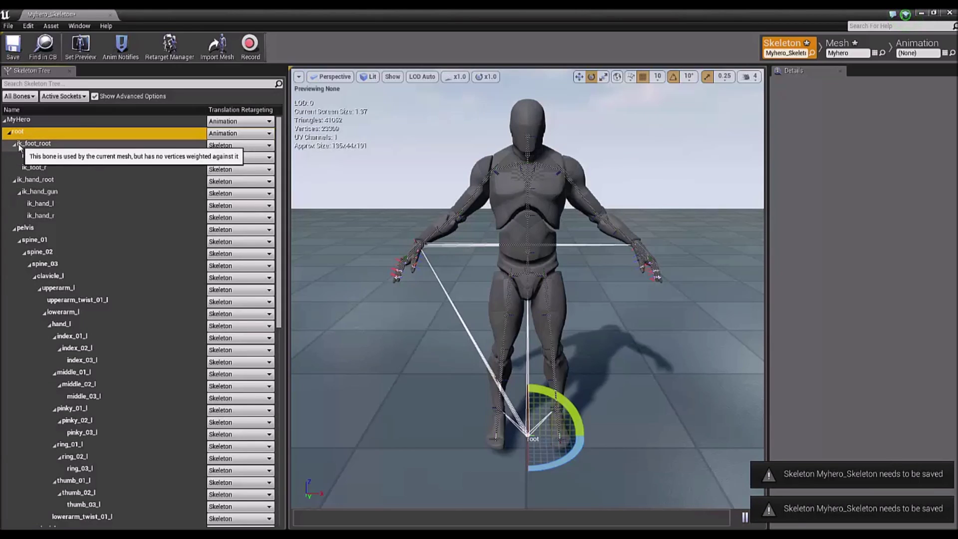
Set the translation retargeting of ik_foot_root, ik_foot_l and ik_foot_r to Animation.
left_click(219, 146)
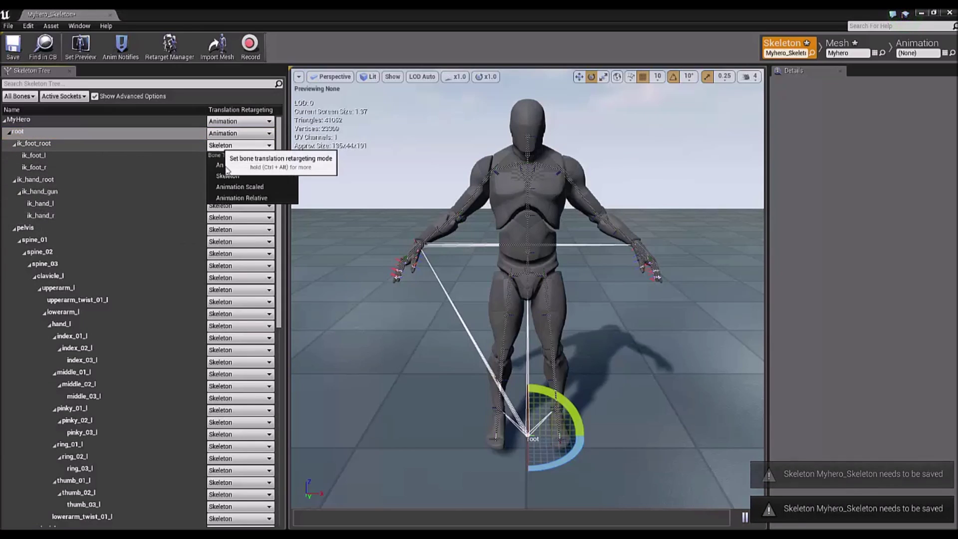
left_click(225, 175)
left_click(224, 145)
left_click(226, 165)
left_click(220, 157)
left_click(224, 177)
left_click(220, 170)
left_click(223, 190)
Set the translation retargeting of ik_hand_root, ik_hand_gun, ik_hand_l and ik_hand_r to Animation.
left_click(223, 182)
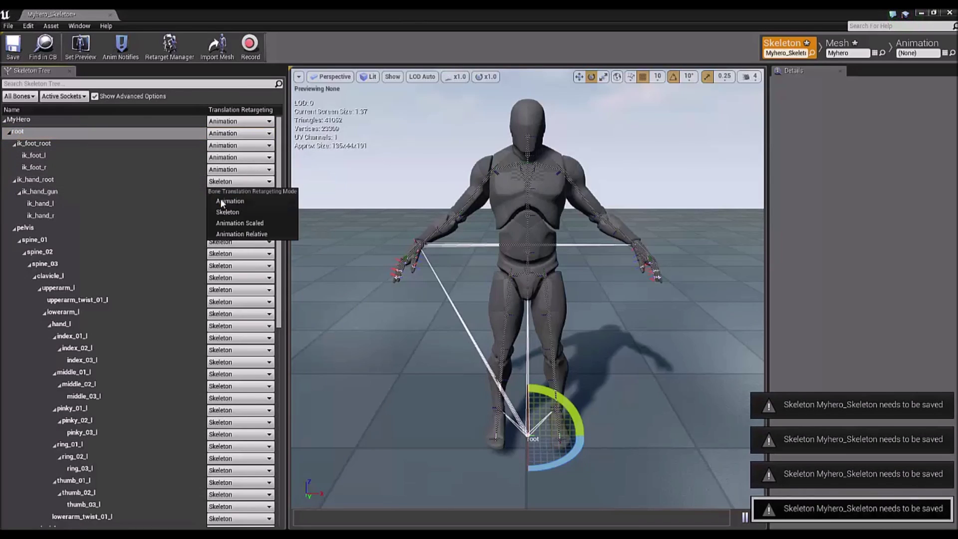
left_click(221, 199)
left_click(223, 194)
left_click(225, 214)
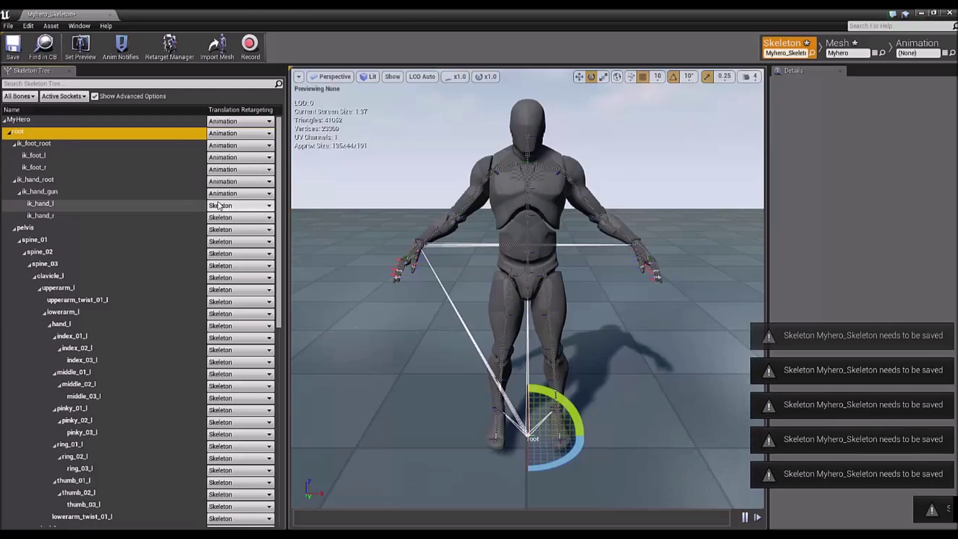
left_click(220, 206)
left_click(222, 225)
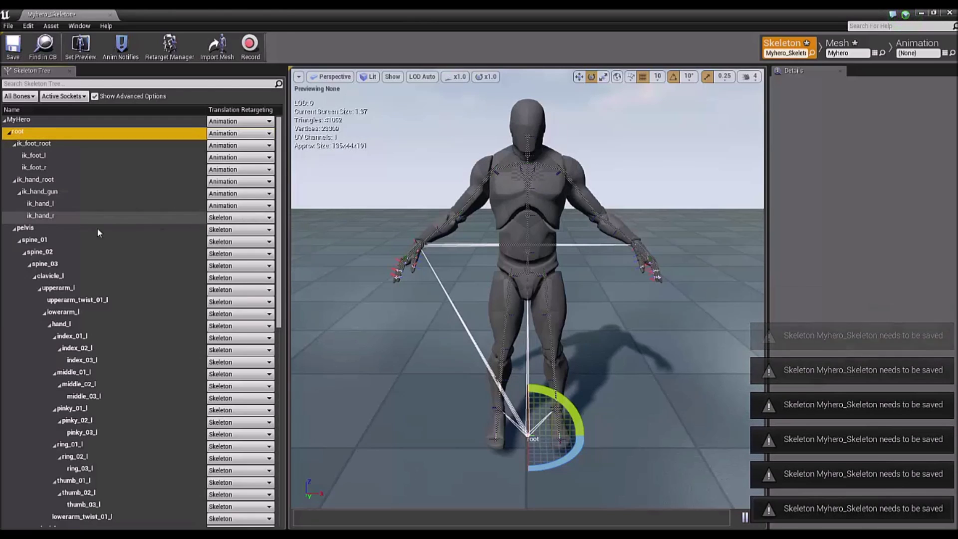
left_click(211, 219)
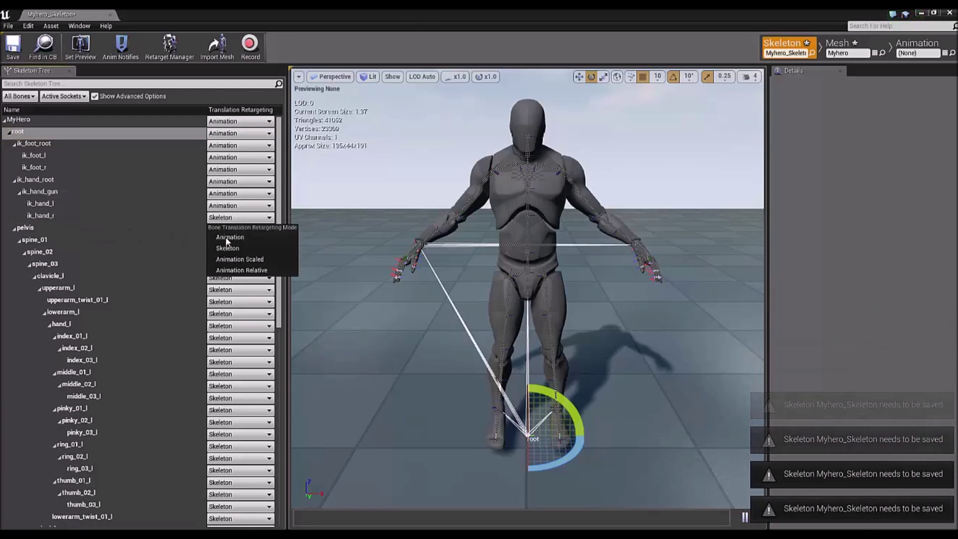
left_click(215, 237)
Set the pelvis bone's translation retargeting to Animation and check the modes of the remaining bones.
left_click(213, 233)
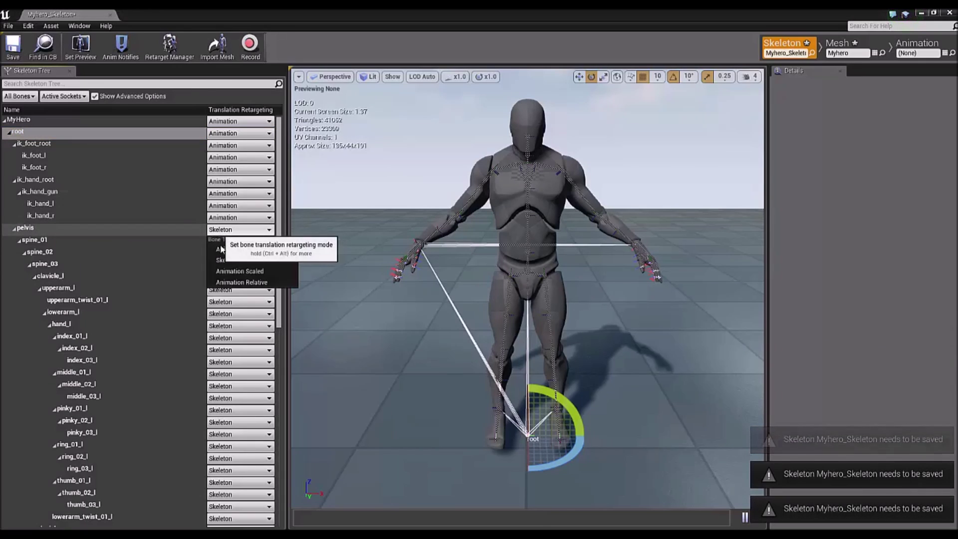
left_click(219, 248)
left_click_drag(279, 210, 288, 422)
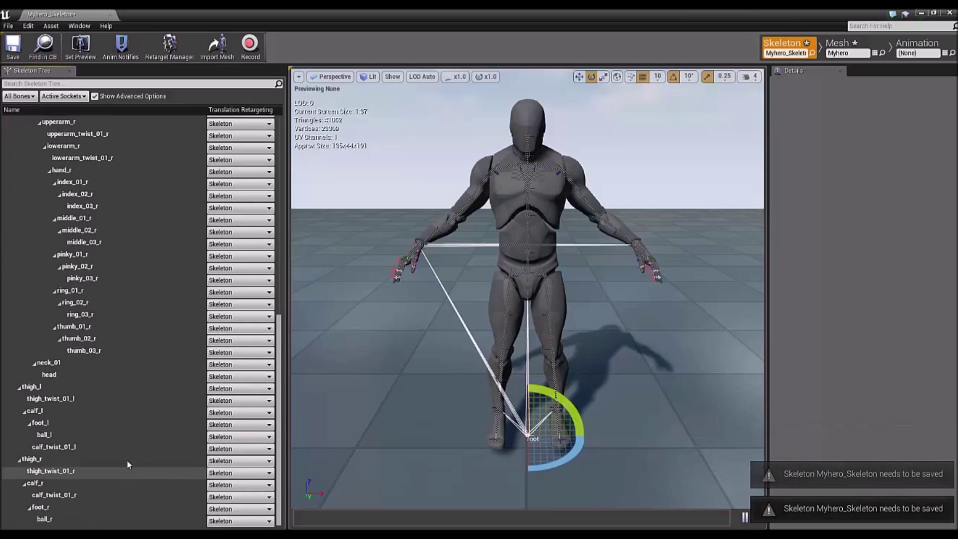
left_click_drag(282, 458, 299, 178)
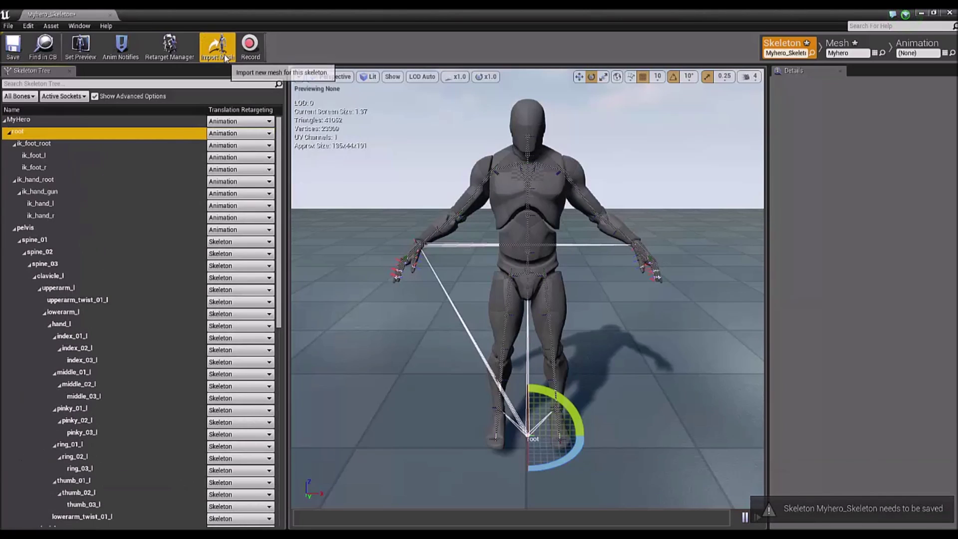
Duplicate ThirdPersonAnimBlueprint from the Animations folder and retarget it to Myhero_Skeleton, with Show Only Compatible Skeletons turned off.
left_click(34, 45)
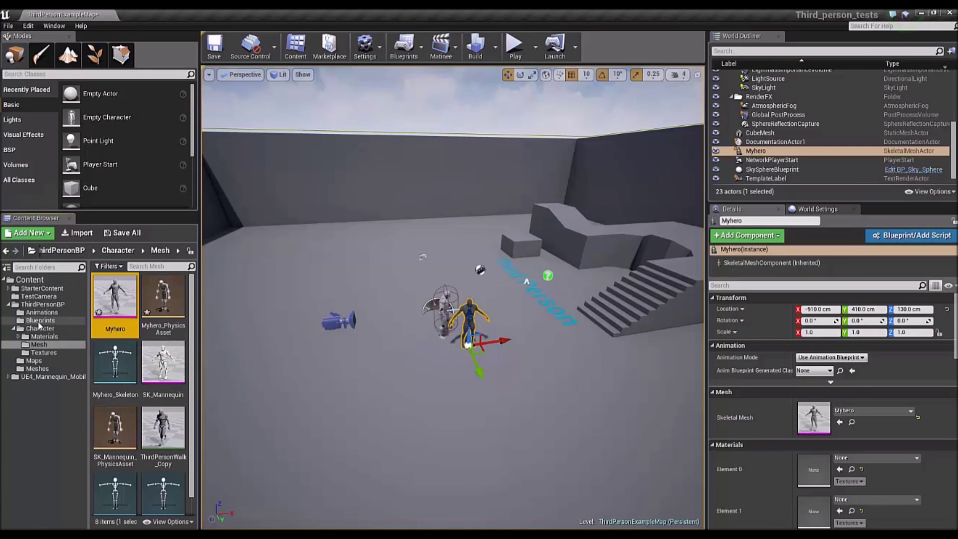
left_click(42, 312)
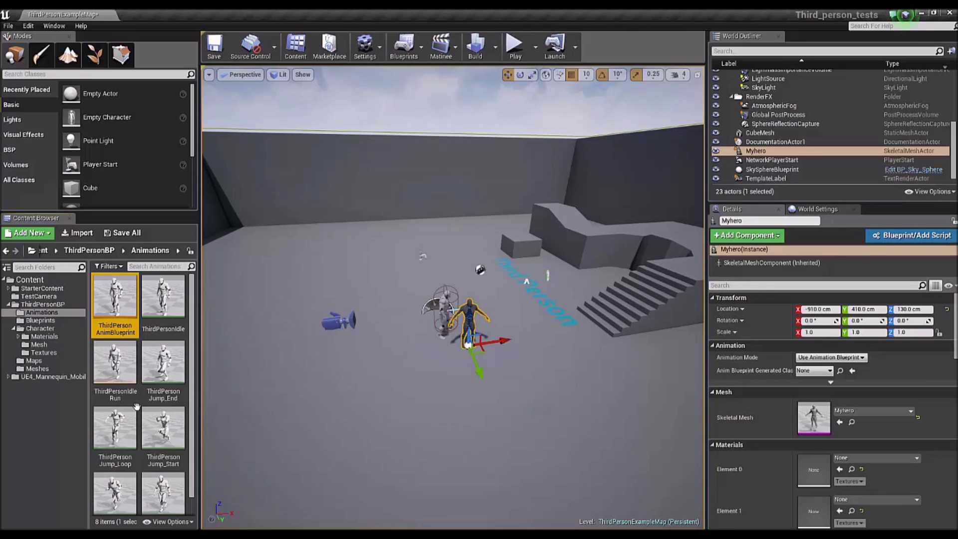
right_click(111, 286)
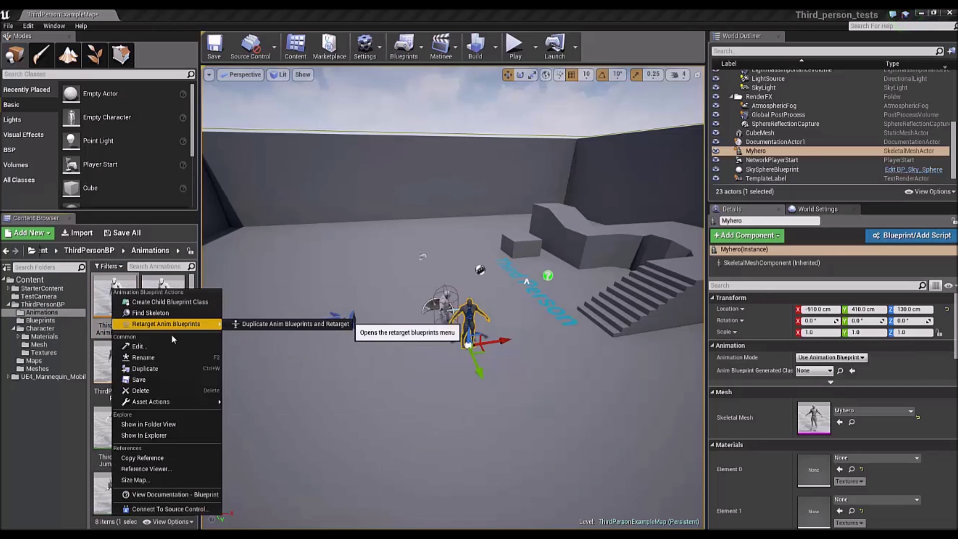
left_click(259, 325)
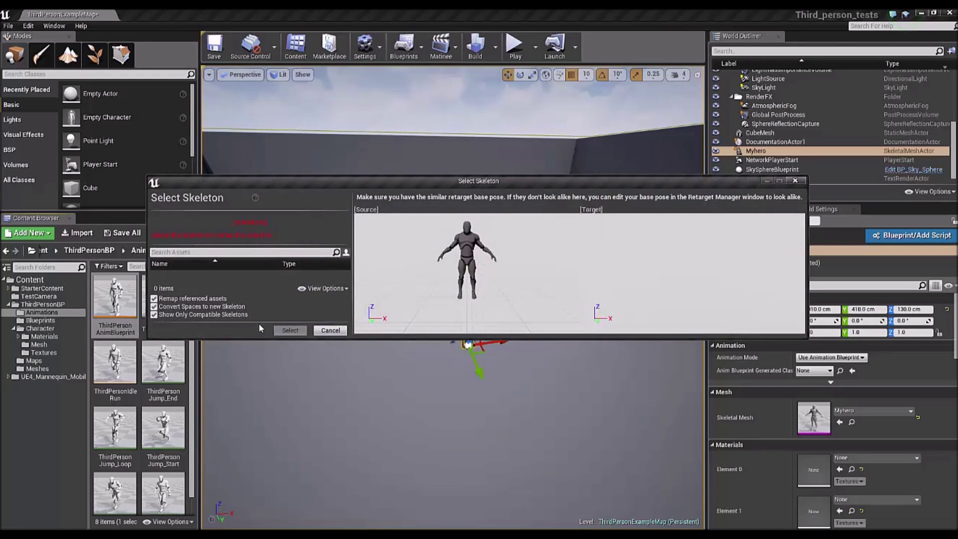
left_click(154, 318)
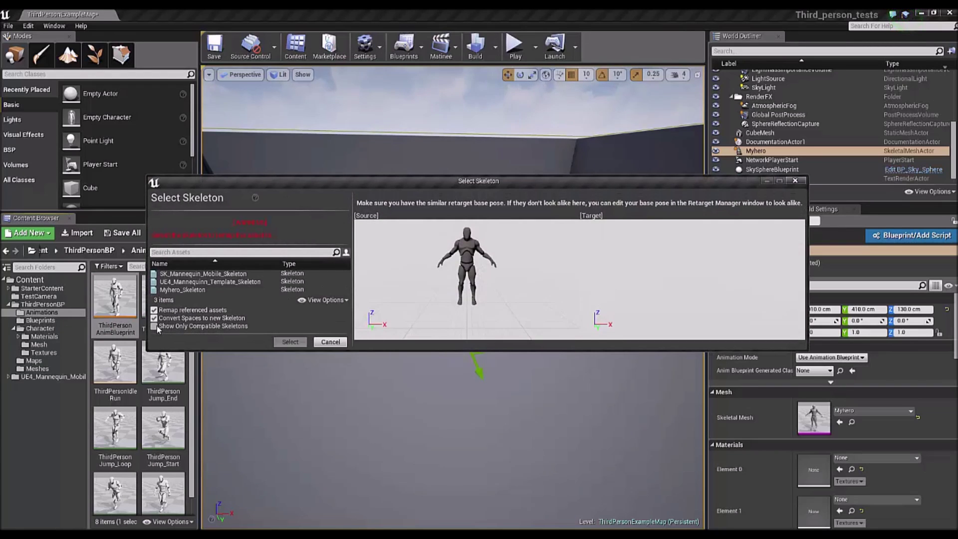
left_click(179, 288)
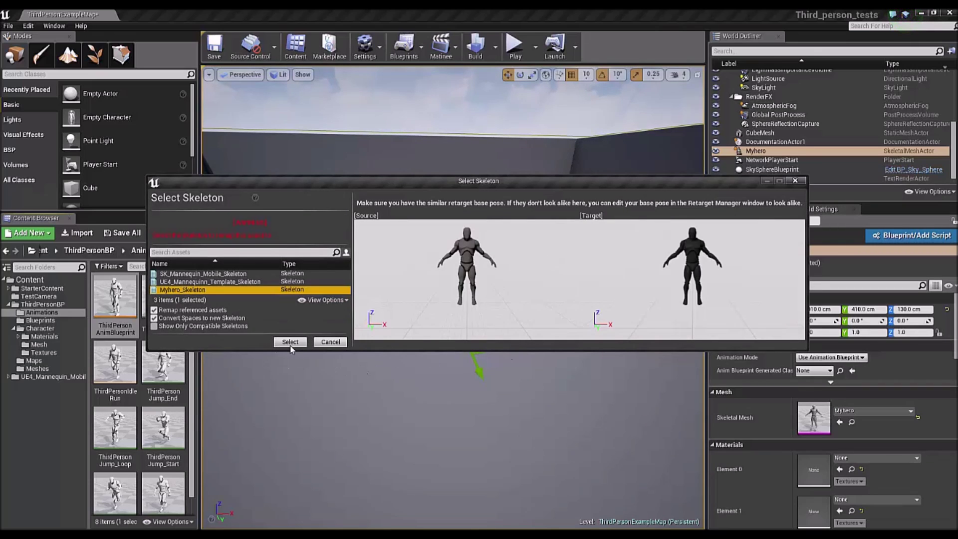
Open the retargeted ThirdPersonAnimBlueprint_Copy from the character's Mesh folder.
left_click(38, 345)
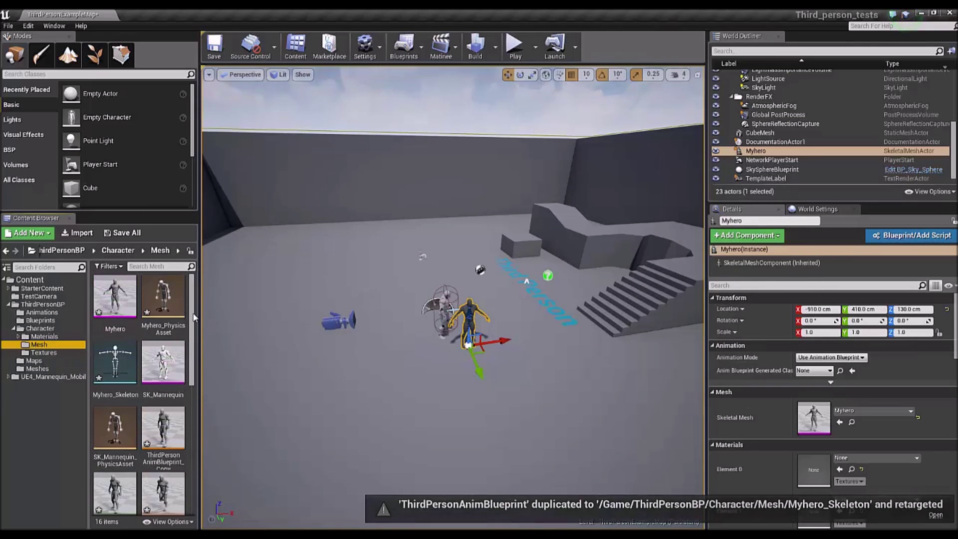
scroll(192, 325, "down", 1)
double_click(166, 386)
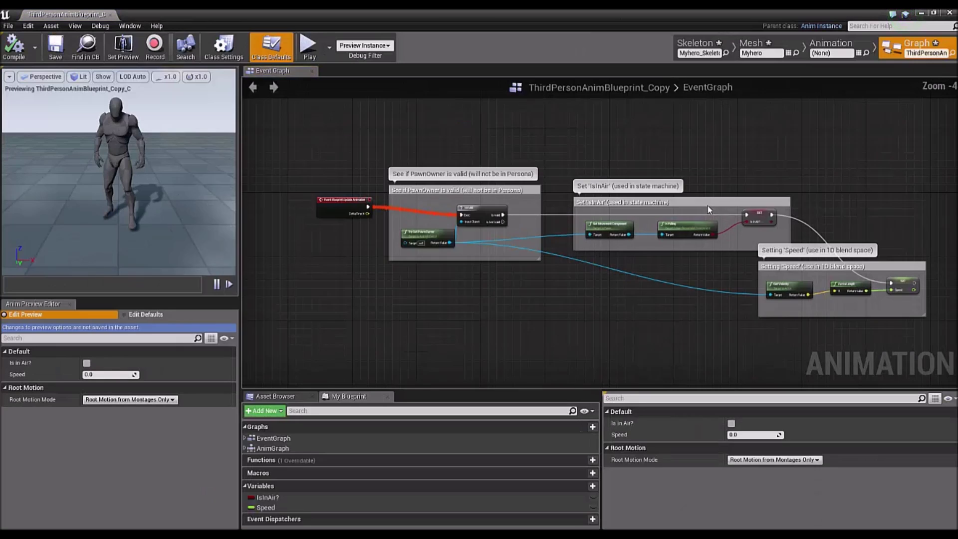
Switch the blueprint editor through Skeleton to Animation mode and examine the hero's retargeted pose from another angle.
left_click(694, 43)
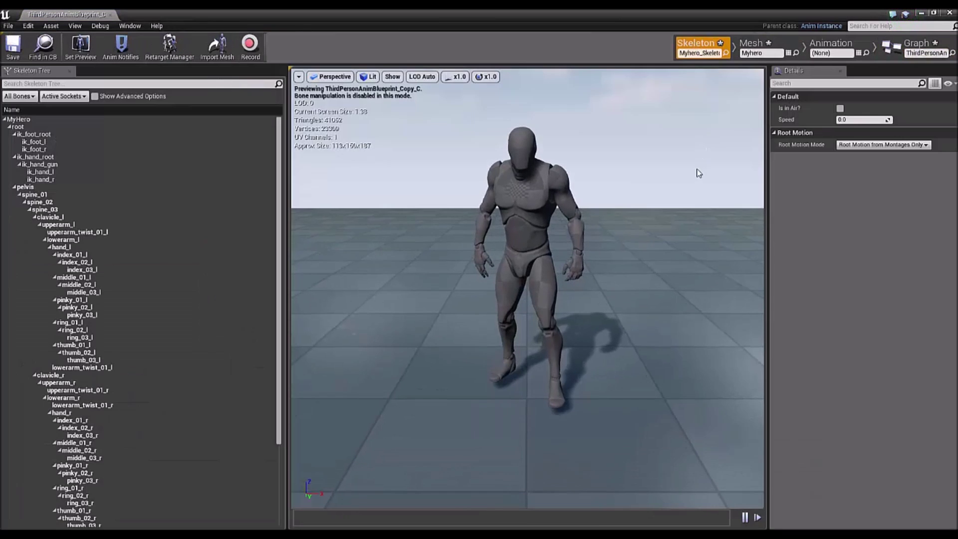
left_click(814, 56)
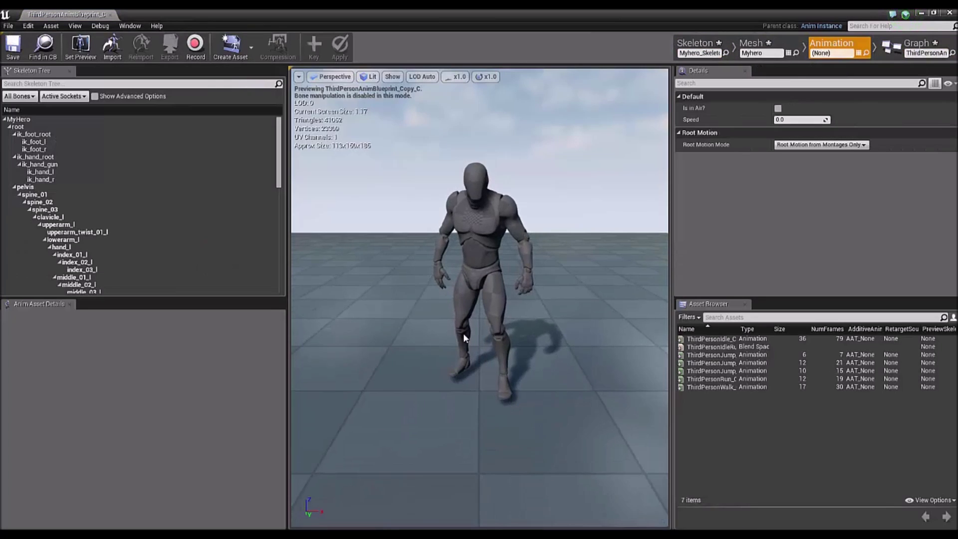
left_click_drag(464, 333, 504, 332)
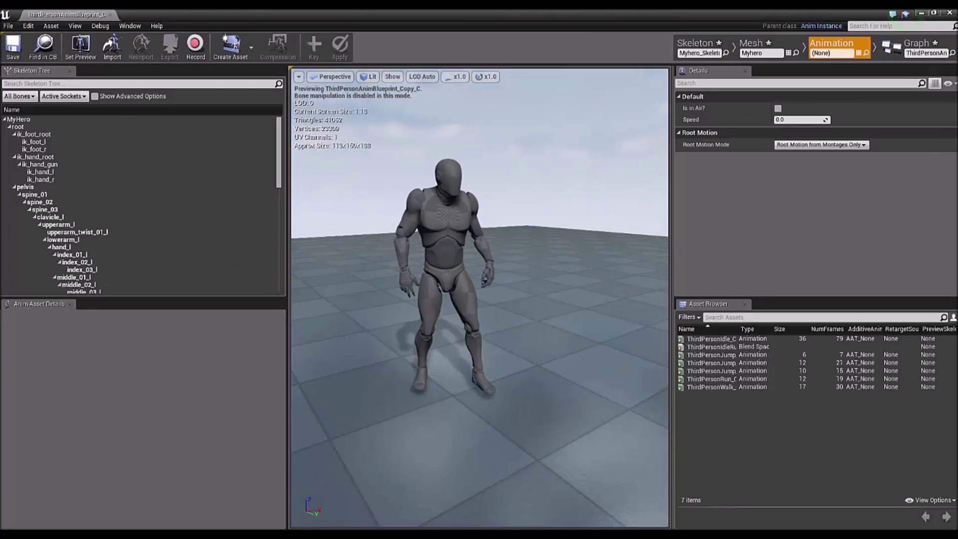
Preview the retargeted idle, walk, run and jump start animations on the hero, and close the animation blueprint editor.
double_click(717, 339)
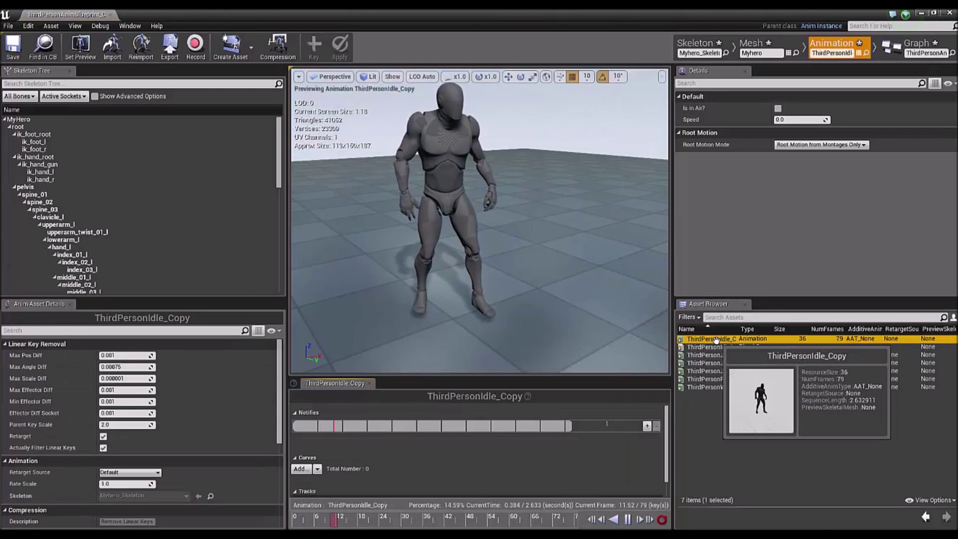
double_click(711, 387)
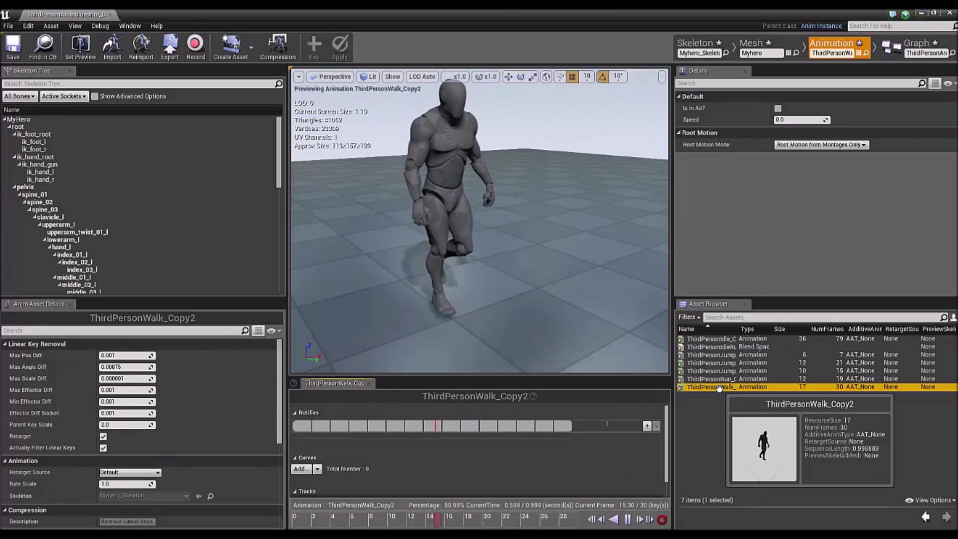
double_click(702, 379)
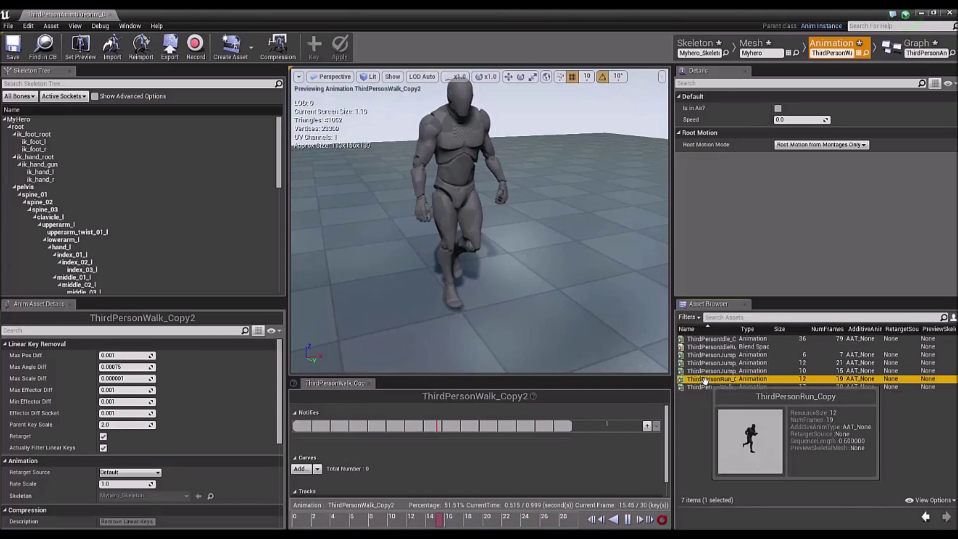
left_click(718, 371)
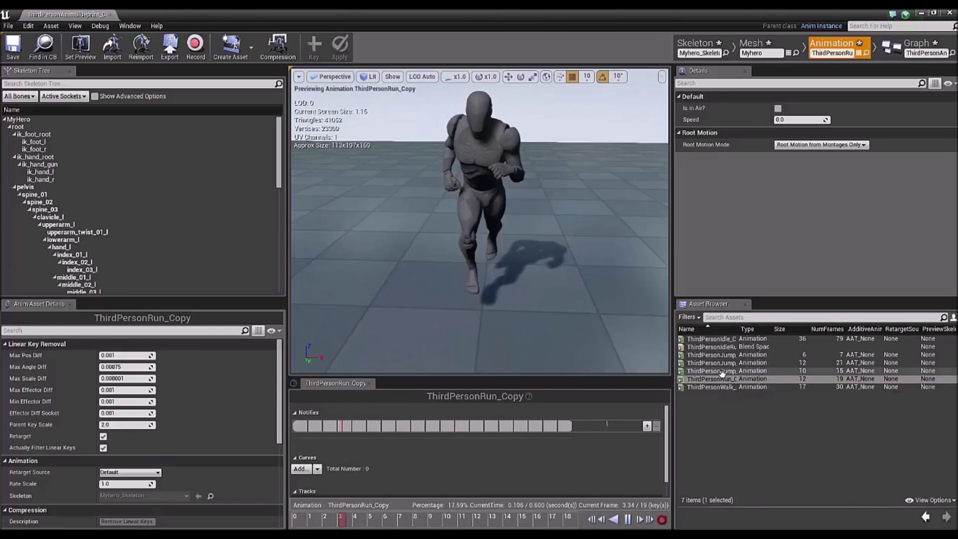
double_click(719, 371)
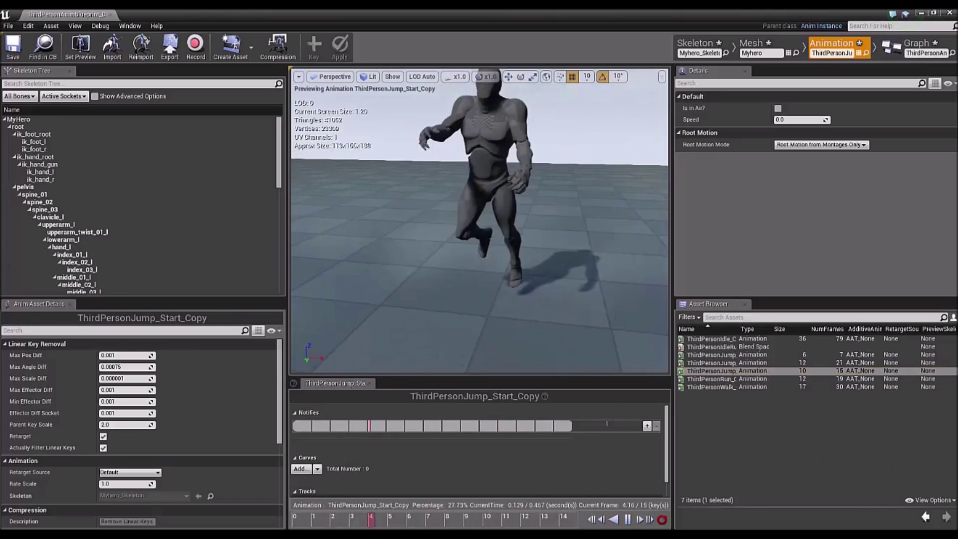
left_click(110, 16)
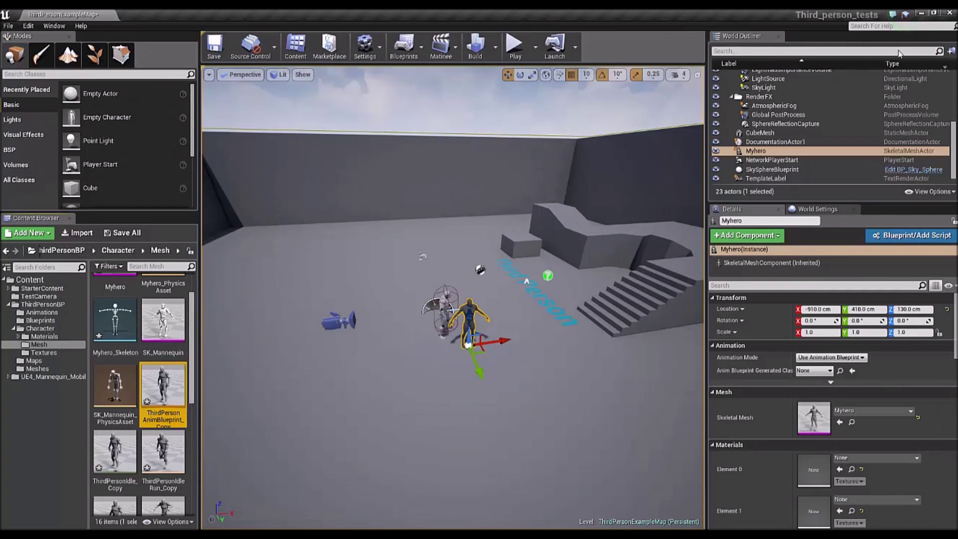
Switch to Blender and add a new action named Myanim for the hero rig.
left_click(922, 16)
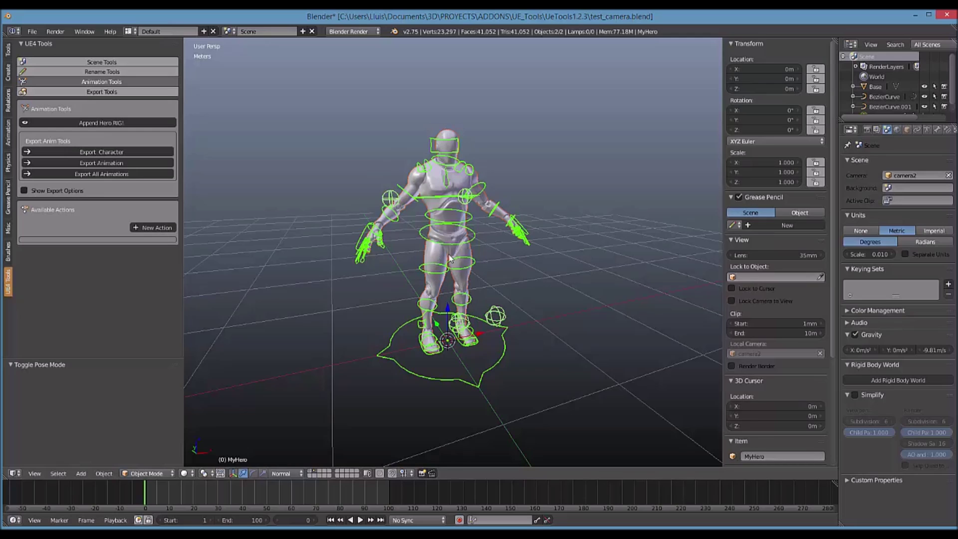
left_click(165, 233)
left_click(199, 241)
type("Myanu")
left_click(199, 253)
Keyframe the hero's rest pose at the start of the timeline, and set the animation's end frame to 40.
key("i")
left_click(459, 281)
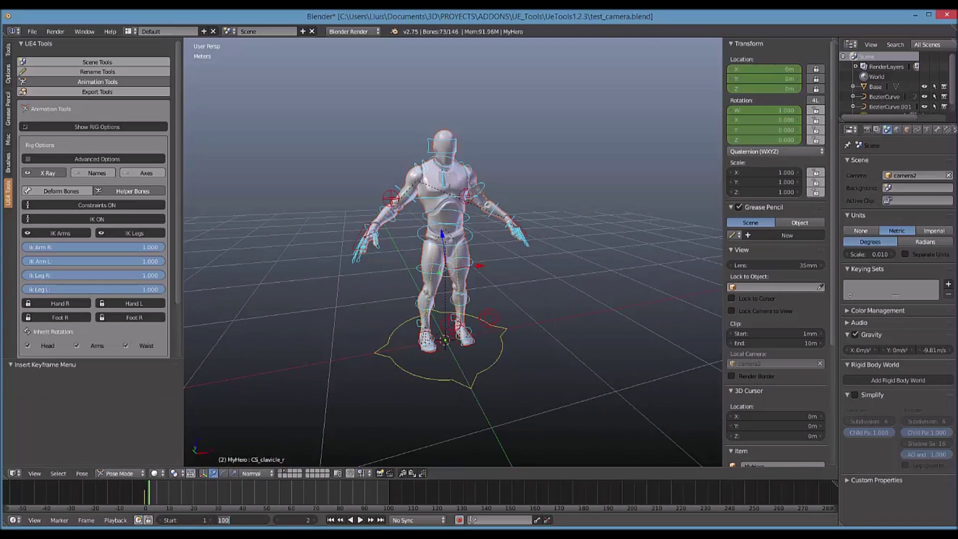
key("Up")
At frame 10, lower the hero's body into a crouch with bent knees and reposition an arm control.
right_click(447, 267)
key("g")
key("y")
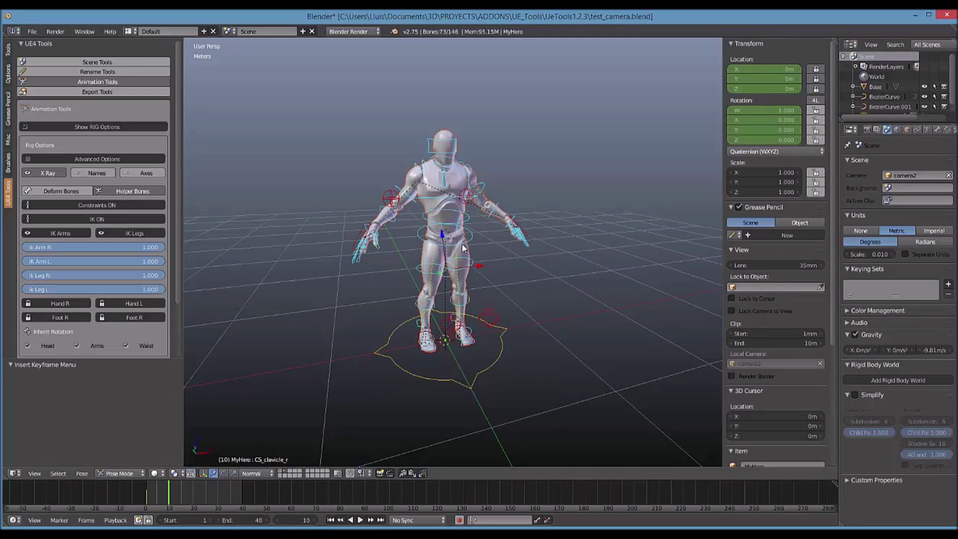
left_click(539, 280)
middle_click_drag(539, 279, 501, 265)
right_click(495, 261)
key("g")
key("r")
right_click(489, 172)
key("g")
left_click(328, 204)
Finish the frame 10 pose with one arm stretched forward and the other hand near the hip, and keyframe all bones.
middle_click_drag(328, 205, 286, 268)
right_click(445, 190)
key("r")
right_click(286, 268)
key("g")
key("r")
key("g")
middle_click_drag(529, 265, 392, 265)
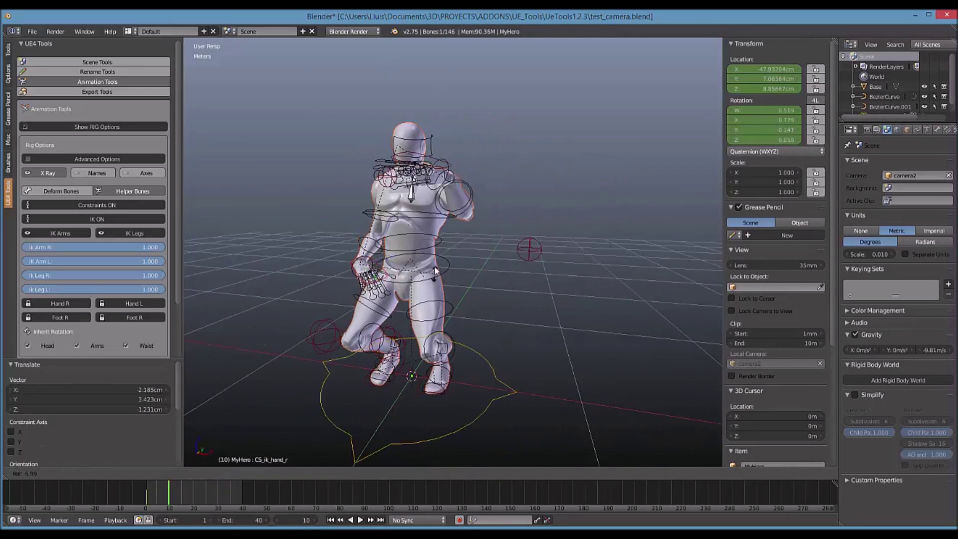
scroll(392, 265, "up", 5)
scroll(456, 221, "down", 10)
key("a")
key("i")
Copy the rest pose from frame 0, paste it at frame 20 and keyframe it.
left_click(147, 499)
left_click(403, 473)
left_click(194, 496)
left_click(423, 474)
key("i")
Repeat the crouch pose at frame 30 and the rest pose at frame 40 with LocRot keyframes, and play the animation back.
left_click(169, 496)
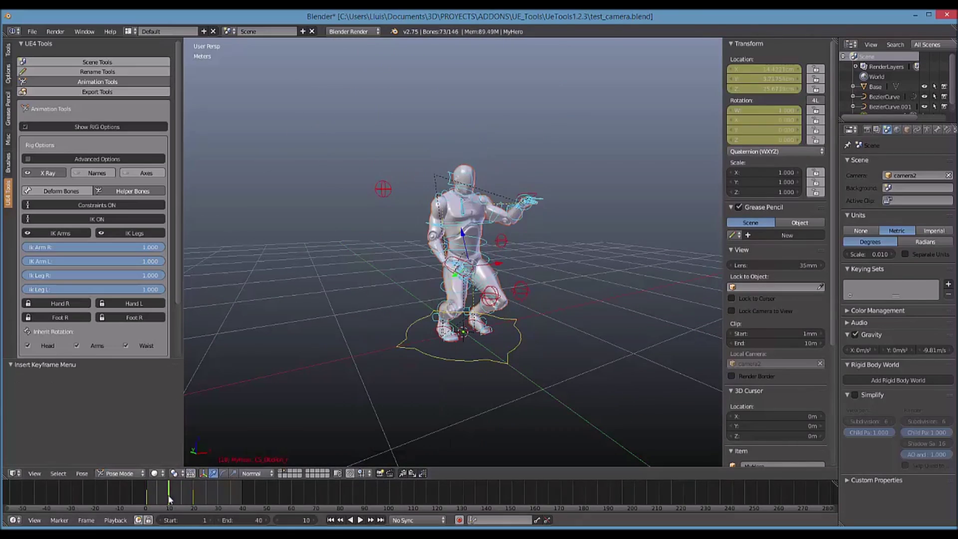
left_click(403, 473)
left_click(218, 496)
left_click(242, 495)
left_click(423, 473)
key("i")
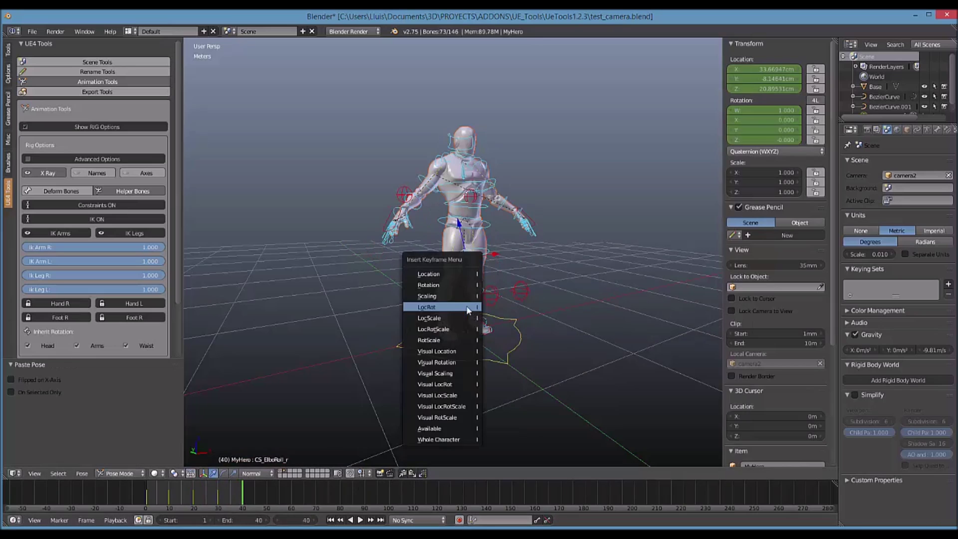
left_click(469, 307)
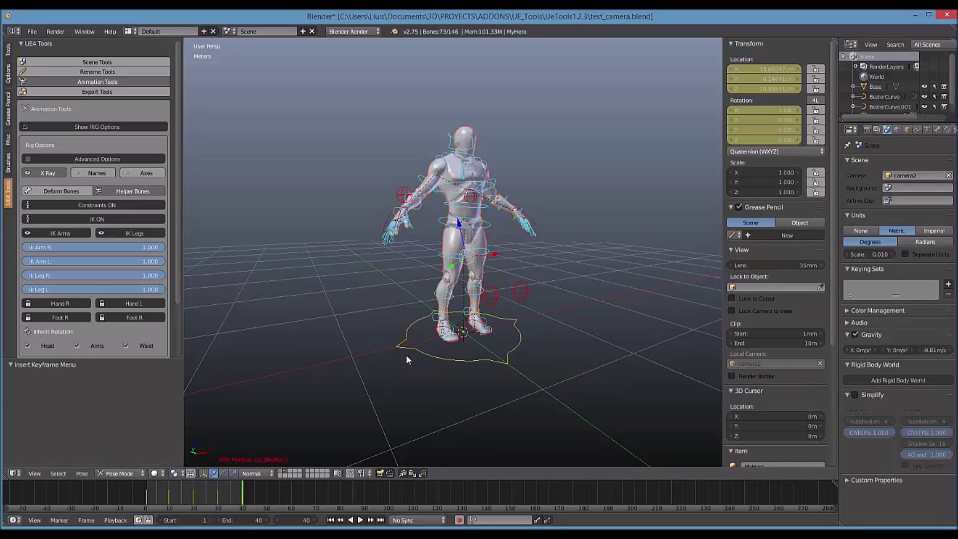
key("alt+a")
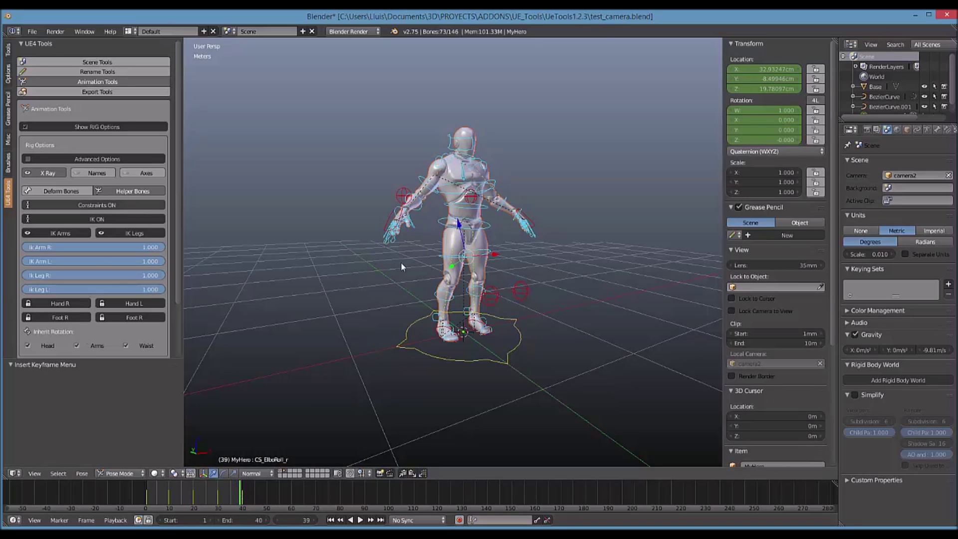
Return the hero rig to Object Mode, check the export options and export the Myanim animation as FBX.
key("ctrl+Tab")
key("a")
key("a")
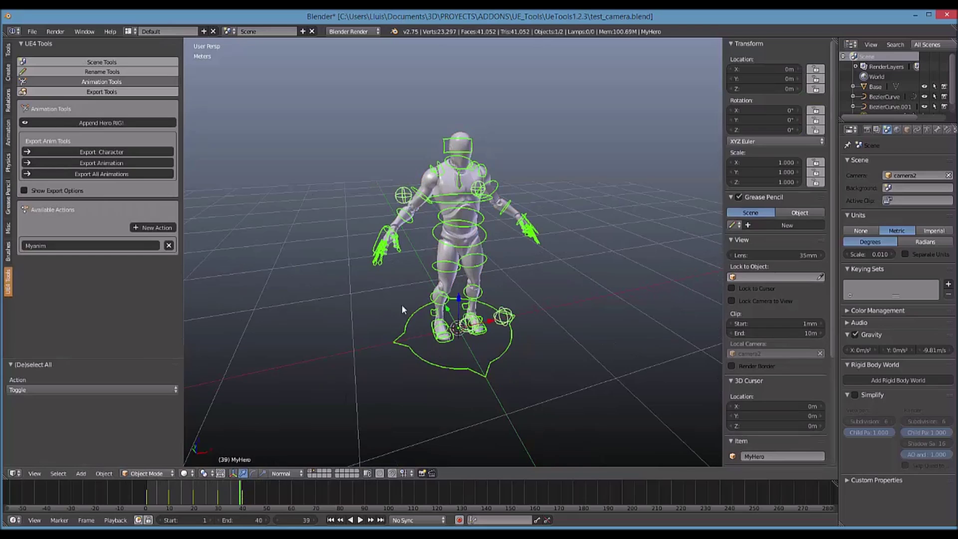
left_click(24, 191)
left_click(25, 191)
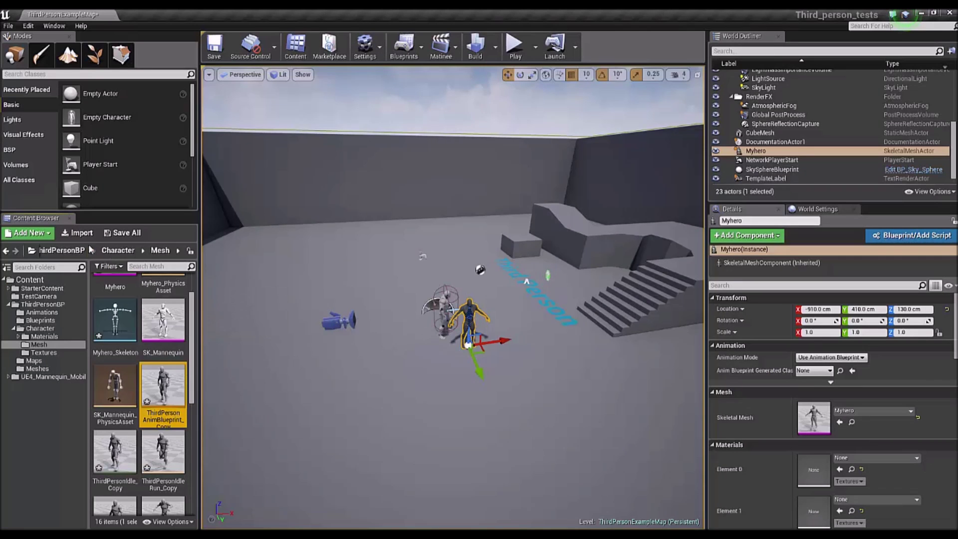
In Unreal, import MyHero_Myanim.fbx from the Animations folder with Myhero_Skeleton as its skeleton, and preview the imported animation.
left_click(77, 233)
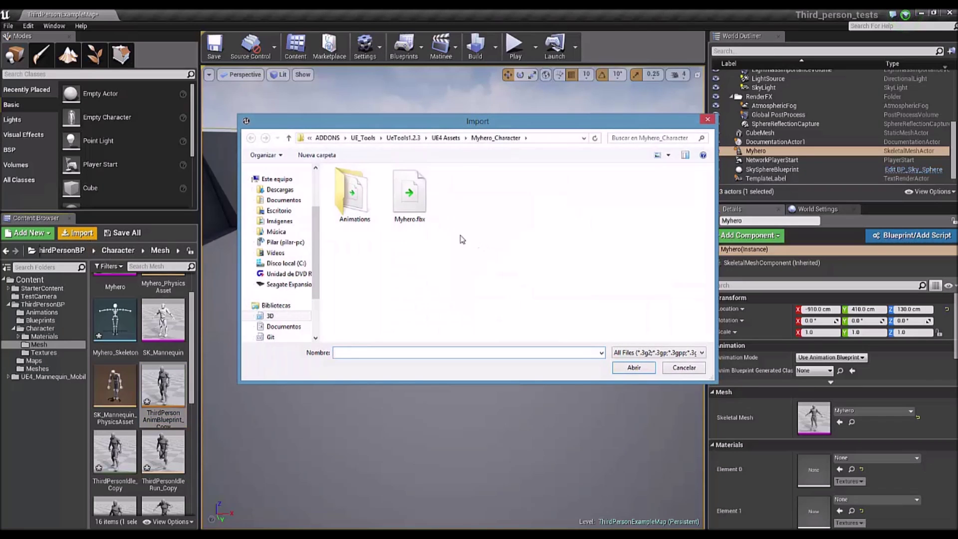
double_click(355, 195)
left_click(359, 194)
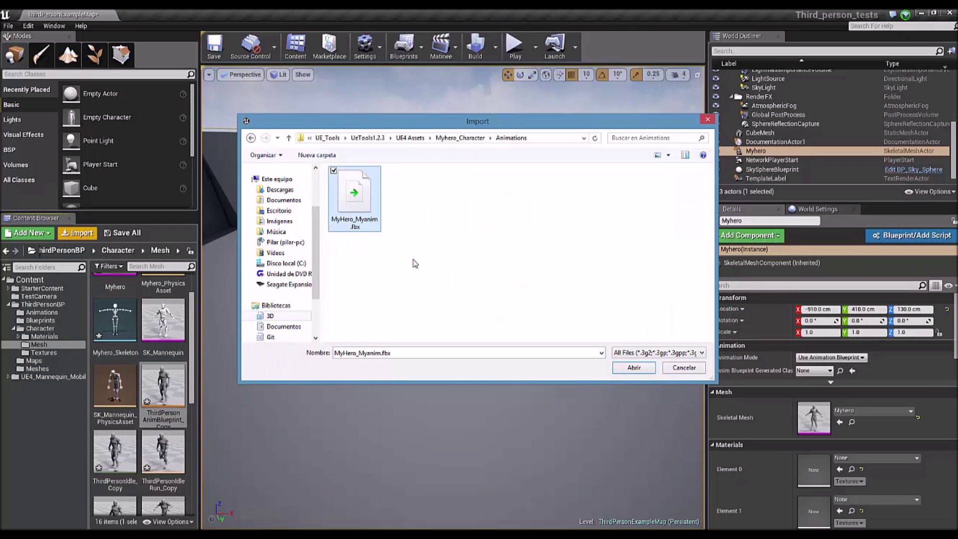
left_click(627, 370)
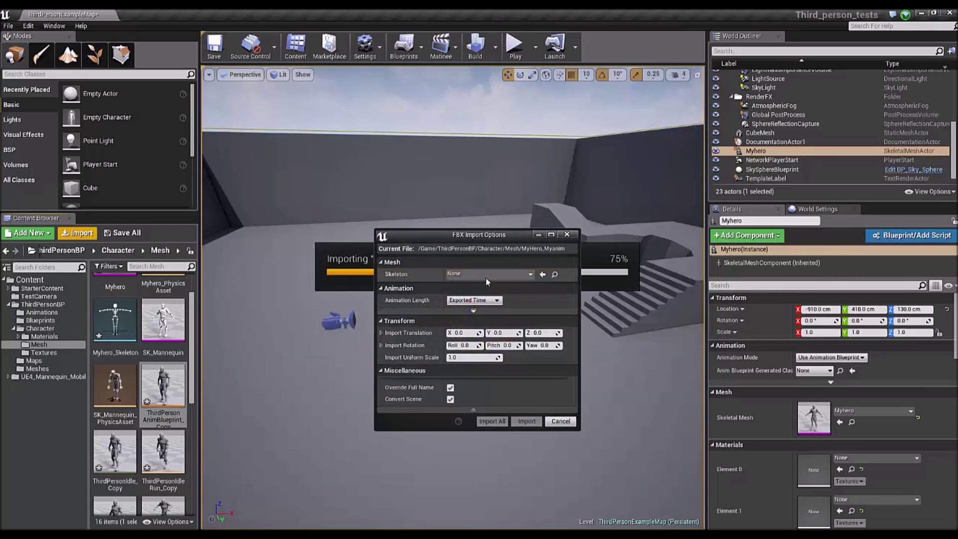
left_click(487, 274)
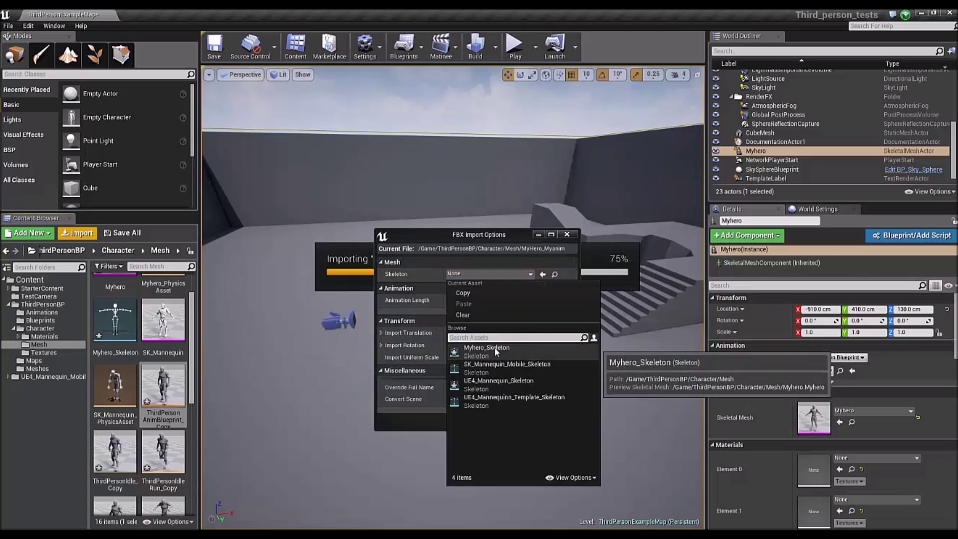
left_click(478, 353)
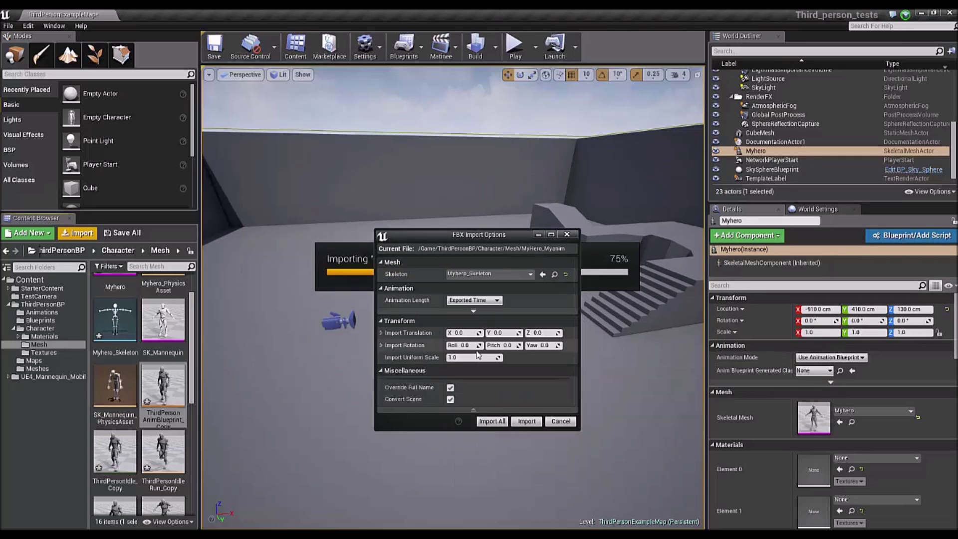
left_click(526, 422)
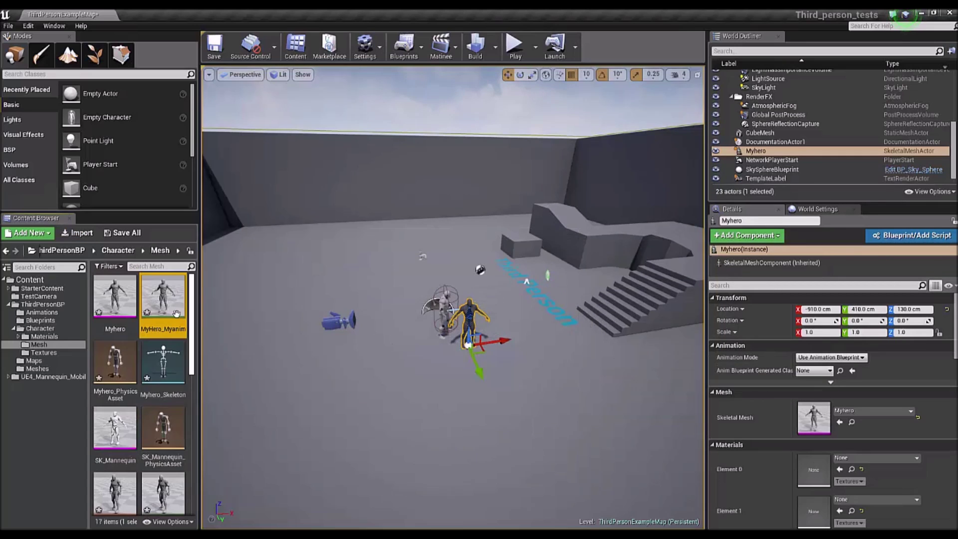
double_click(161, 299)
left_click_drag(471, 251, 541, 267)
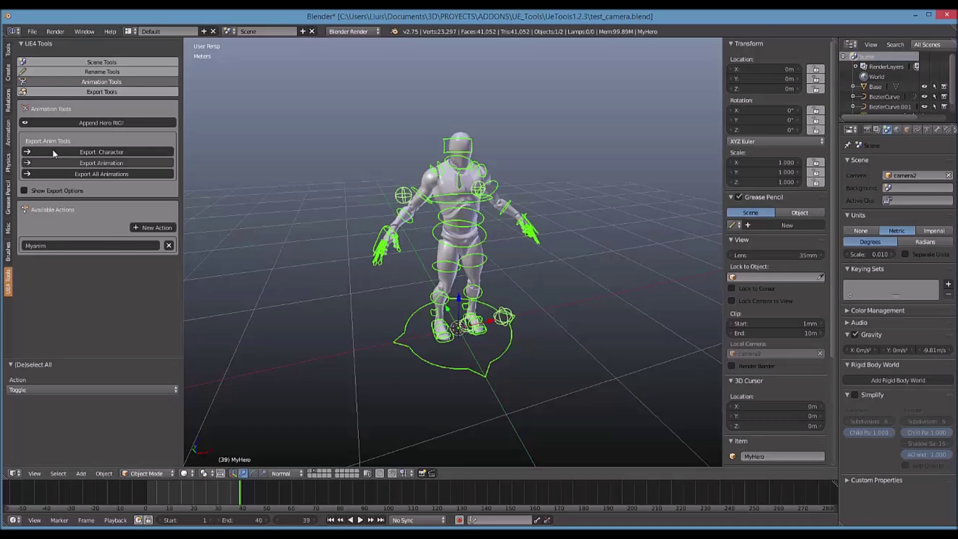
Switch to Blender and examine the FBX settings, naming and directory options of the Export Tools.
left_click(112, 92)
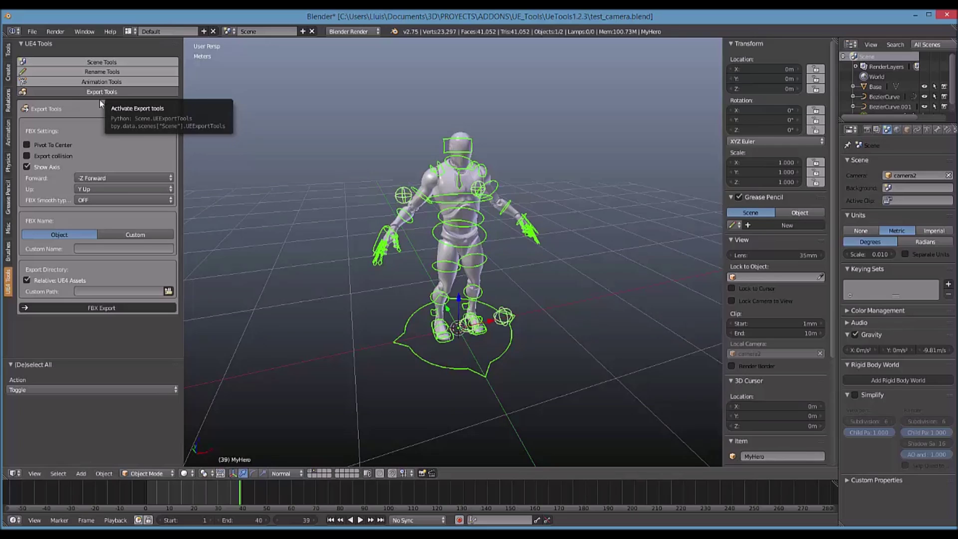
left_click(92, 82)
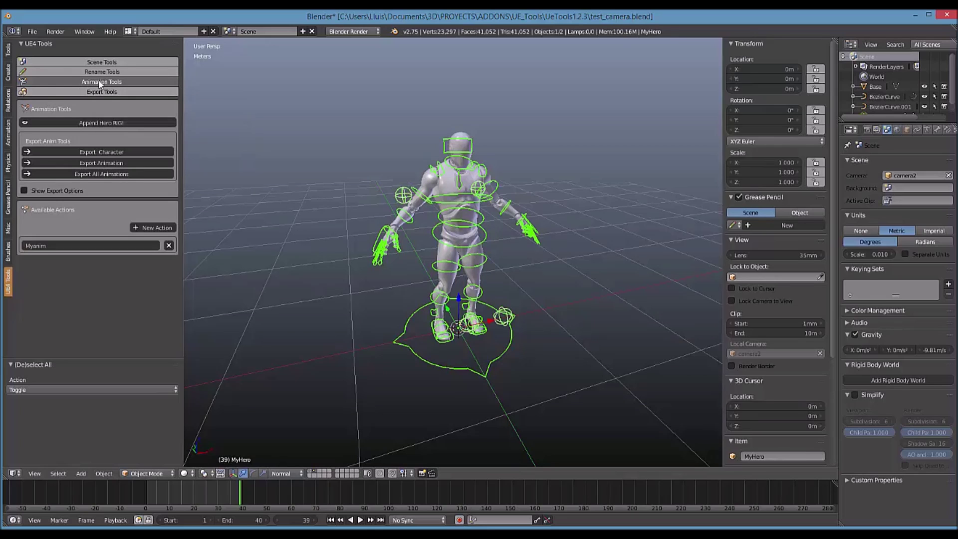
left_click(82, 83)
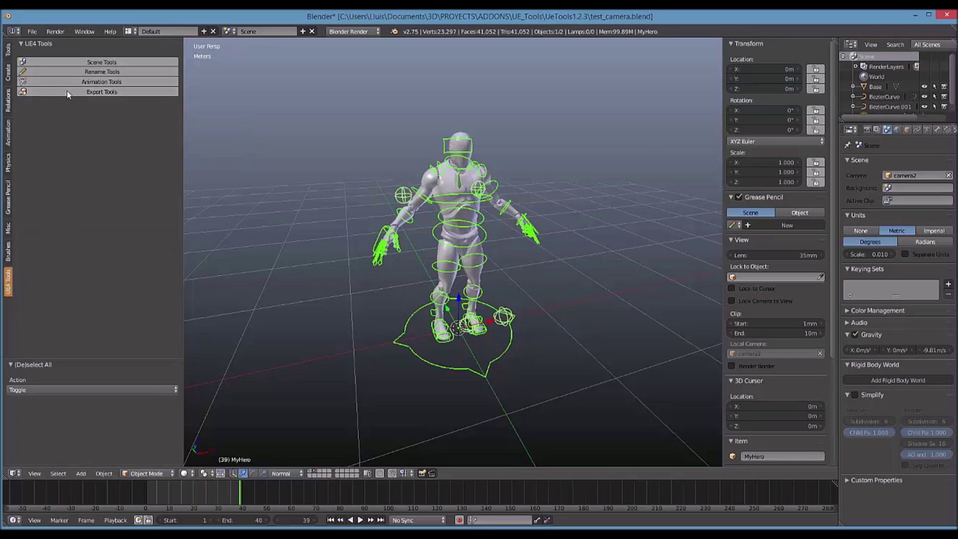
left_click(67, 91)
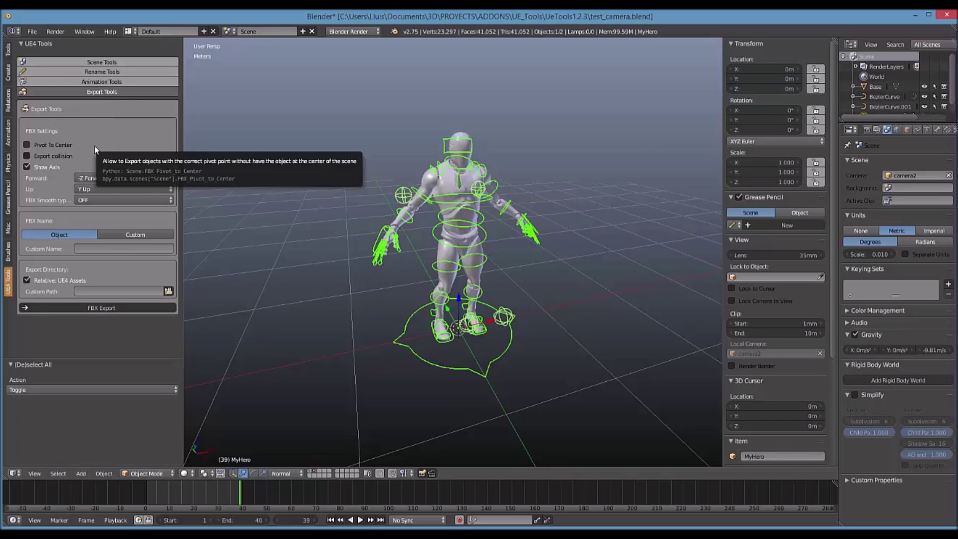
left_click(102, 92)
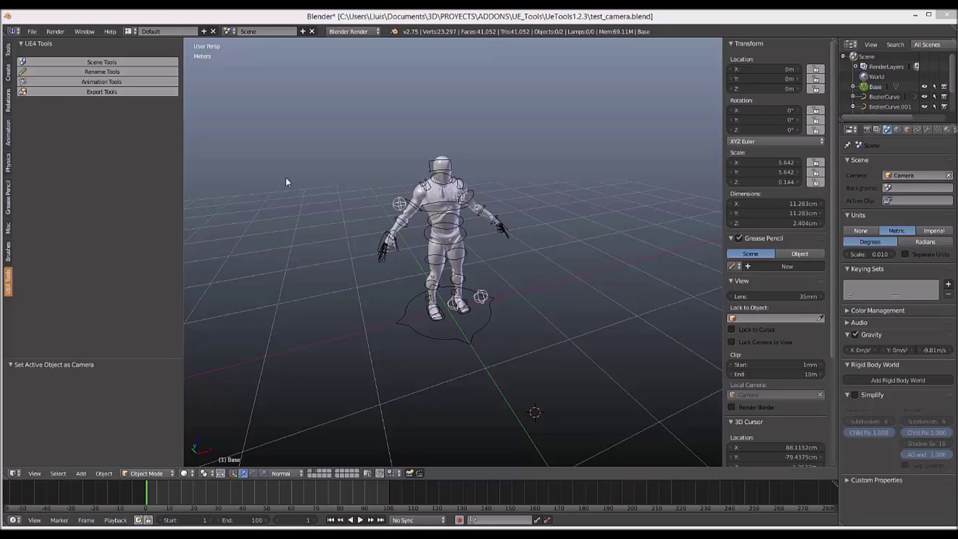
Show the Animation Tools, display the layer holding the camera scene and set the scene units to None.
left_click(107, 83)
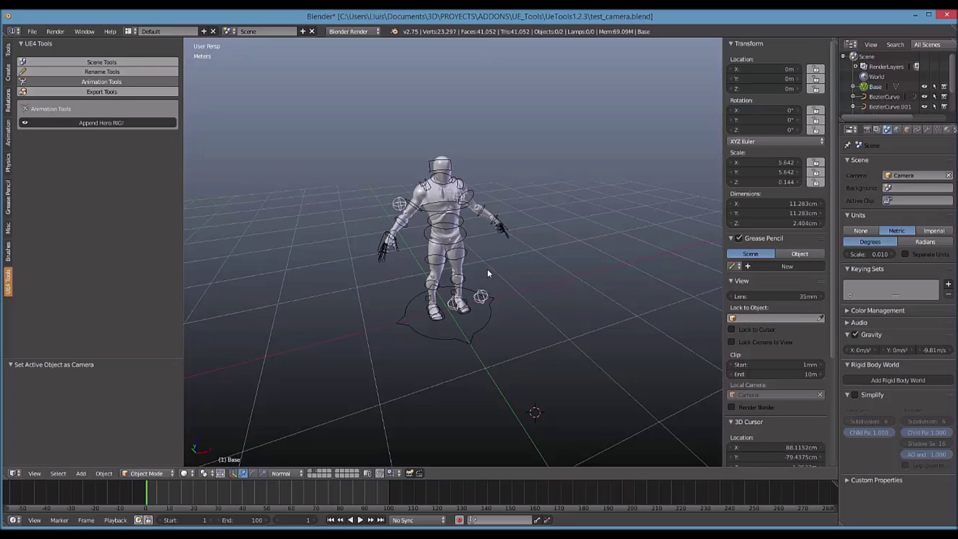
left_click(310, 471)
scroll(466, 310, "up", 8)
middle_click_drag(445, 409, 484, 273, "shift")
scroll(514, 171, "up", 3)
middle_click_drag(514, 172, 544, 255)
scroll(475, 300, "up", 2)
left_click(859, 230)
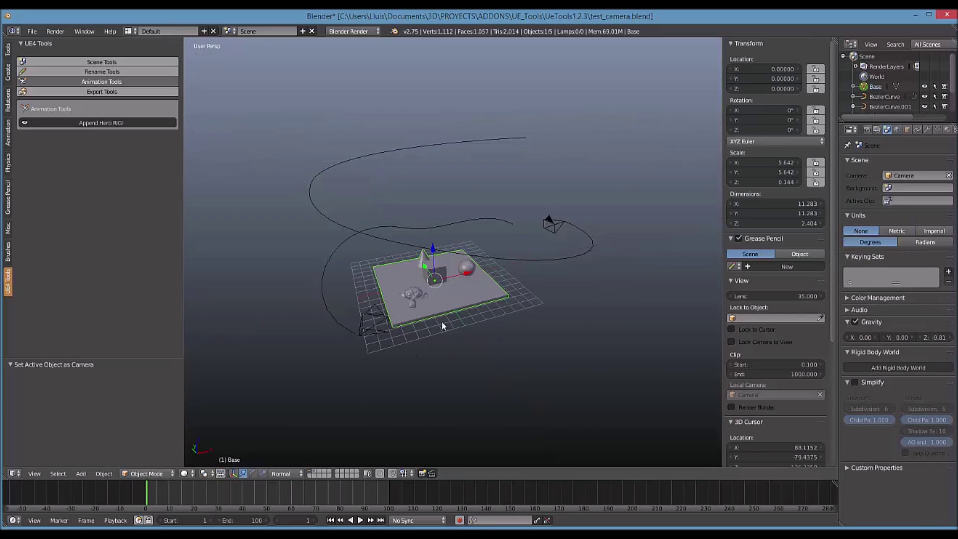
Select the Camera object on the outer curve and examine its export options, including the X Forward and Z Up axes.
middle_click_drag(489, 306, 472, 313)
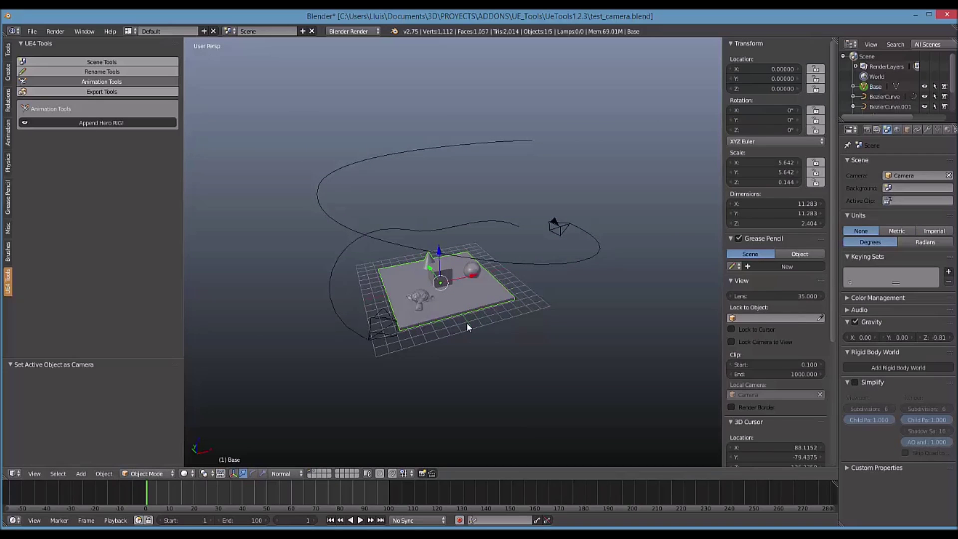
middle_click_drag(466, 322, 473, 341)
key("KP_Decimal")
scroll(499, 321, "down", 9)
scroll(514, 298, "up", 2)
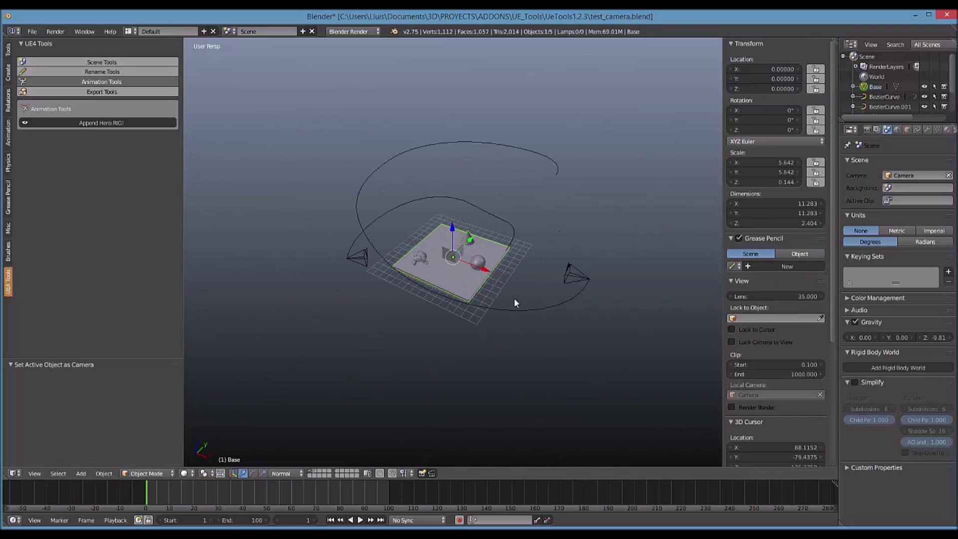
right_click(569, 270)
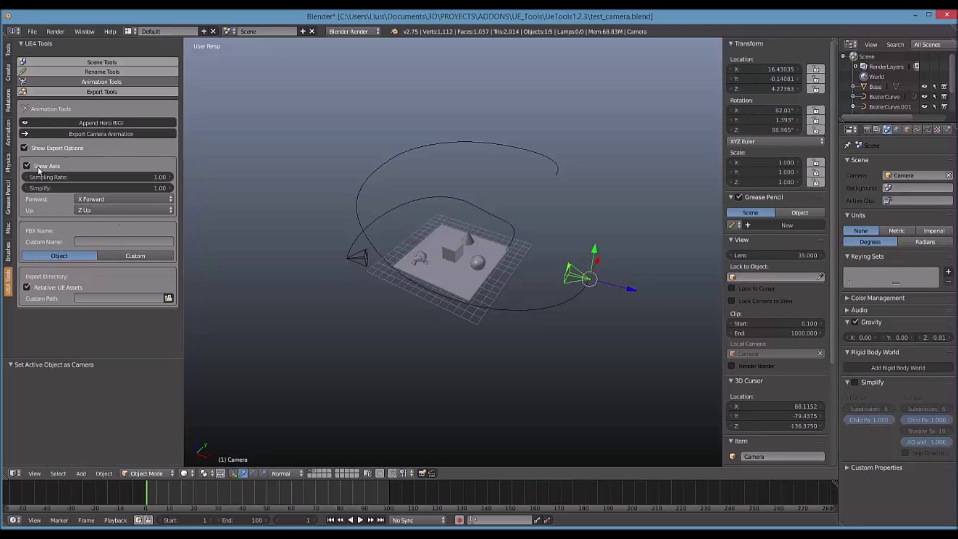
left_click(25, 148)
left_click(36, 148)
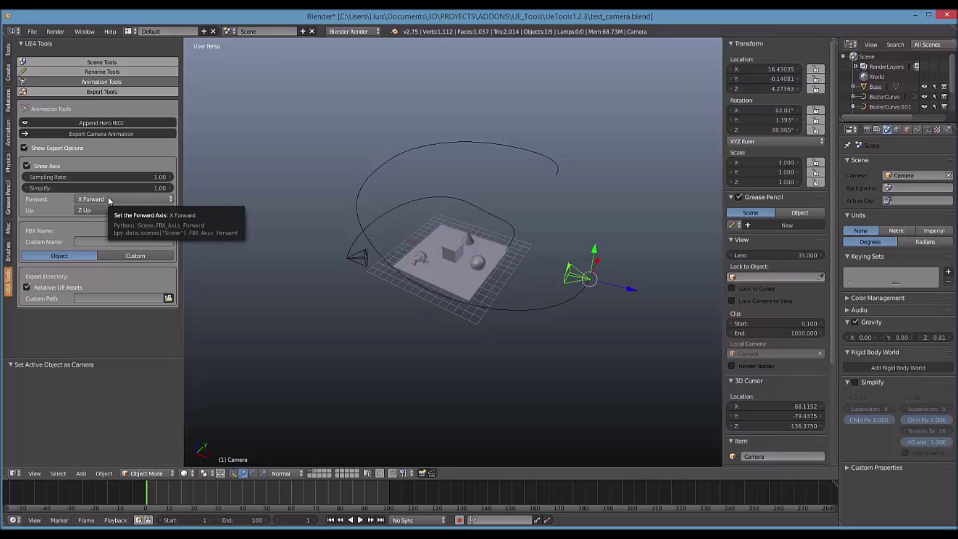
middle_click_drag(432, 292, 441, 291)
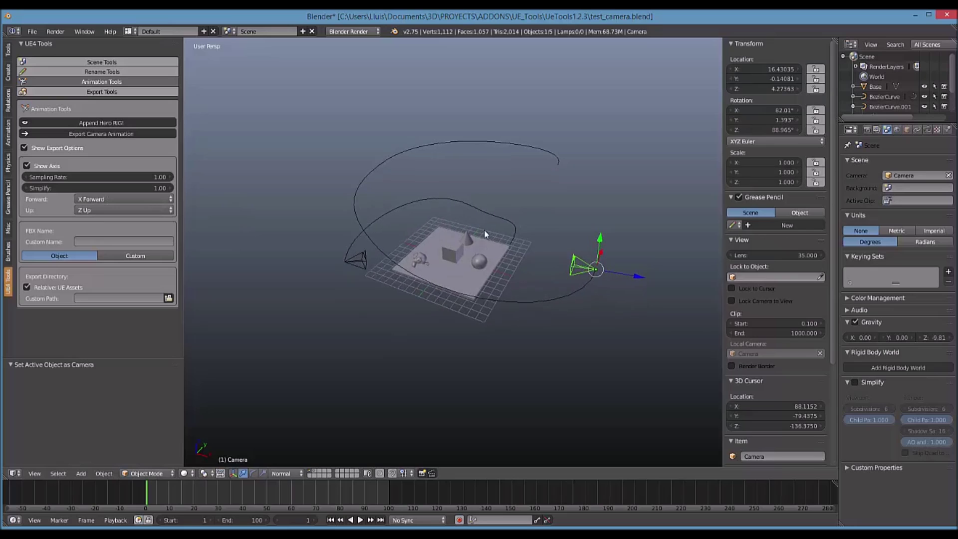
Look through the active Camera, then return to a perspective view showing both camera paths.
key("KP_0")
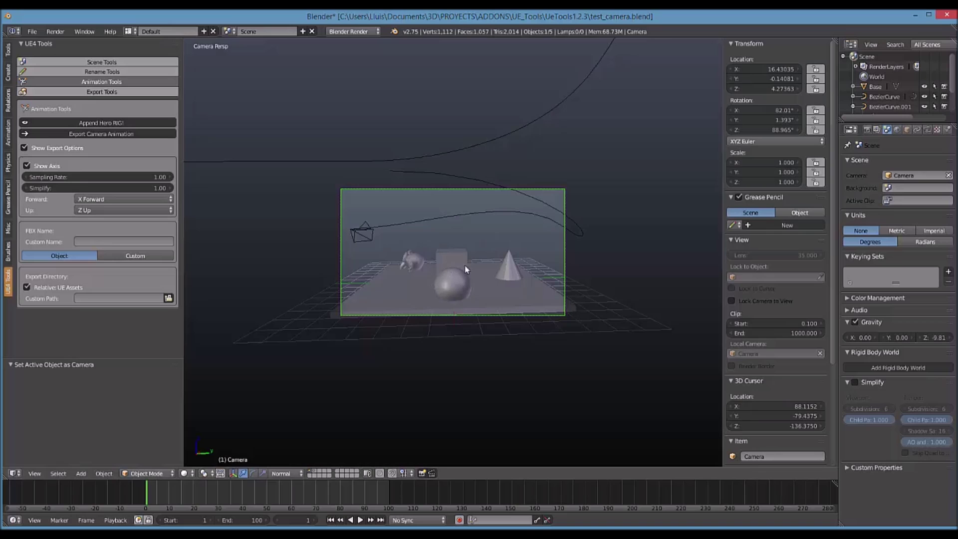
middle_click_drag(457, 274, 538, 246)
scroll(510, 286, "down", 5)
middle_click_drag(511, 286, 358, 302)
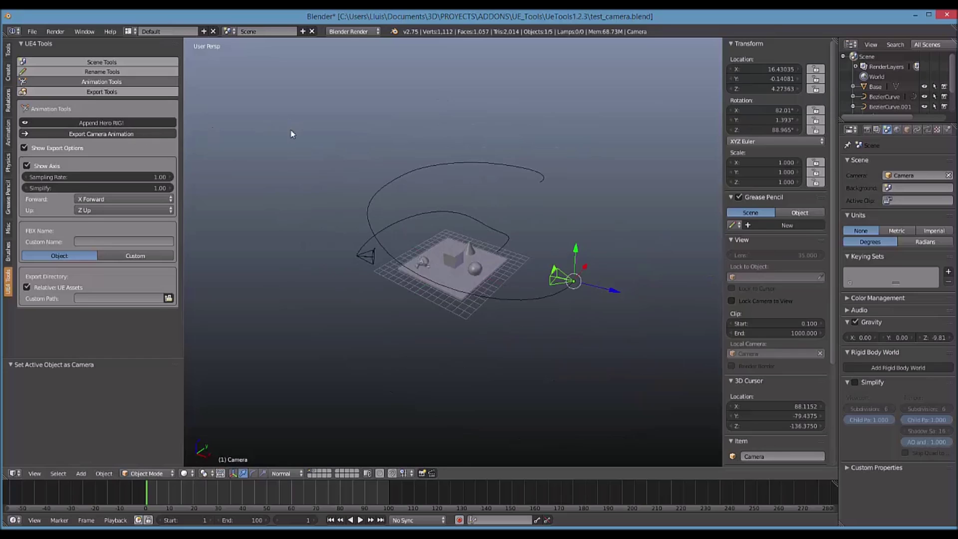
middle_click_drag(468, 293, 455, 275)
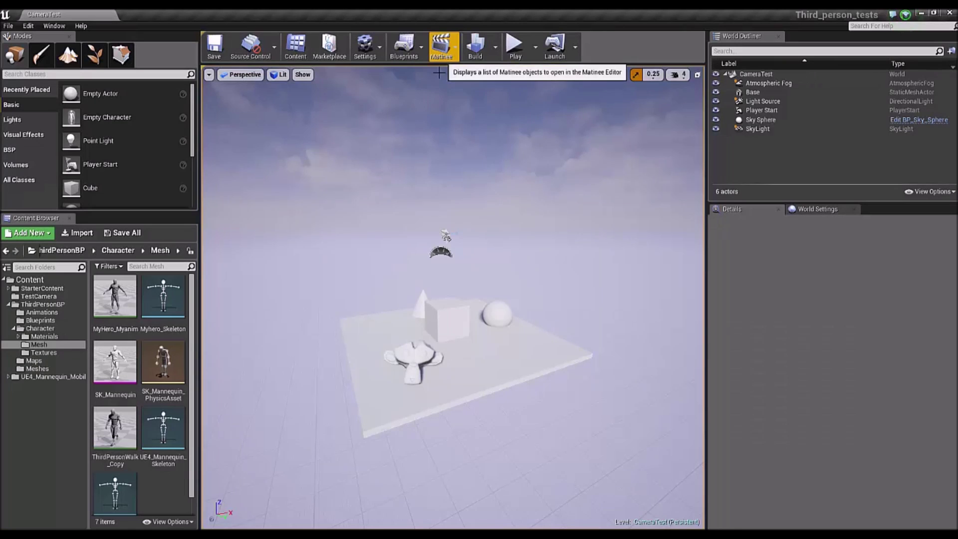
In Unreal, add a new Matinee and import Camera.fbx from the Camera_Animations folder into it, creating the cameras missing from the scene.
left_click(442, 46)
left_click(459, 76)
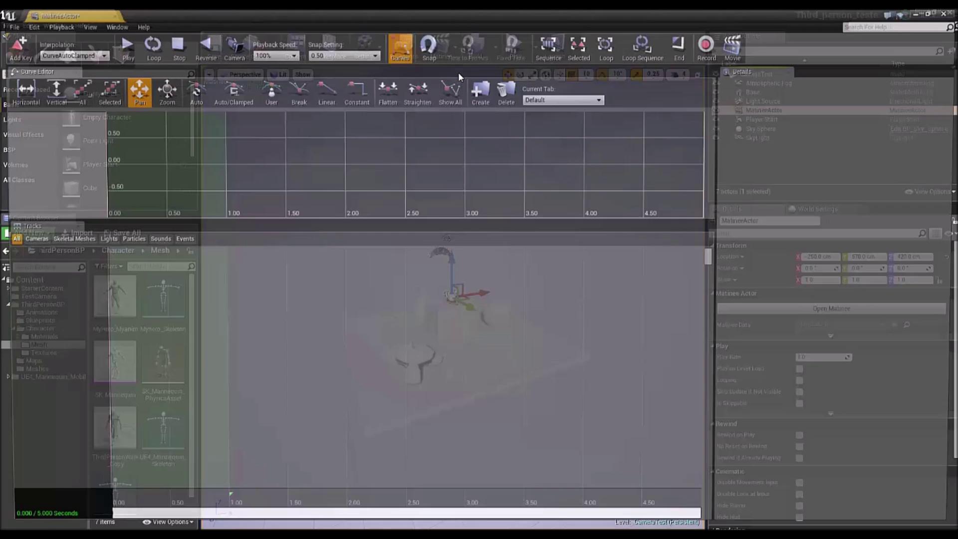
left_click(8, 26)
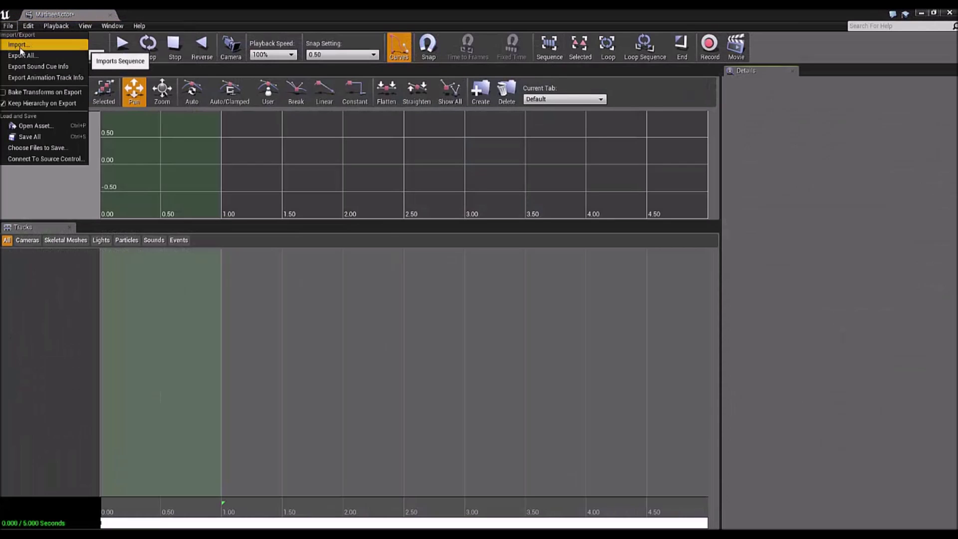
left_click(20, 41)
left_click(354, 194)
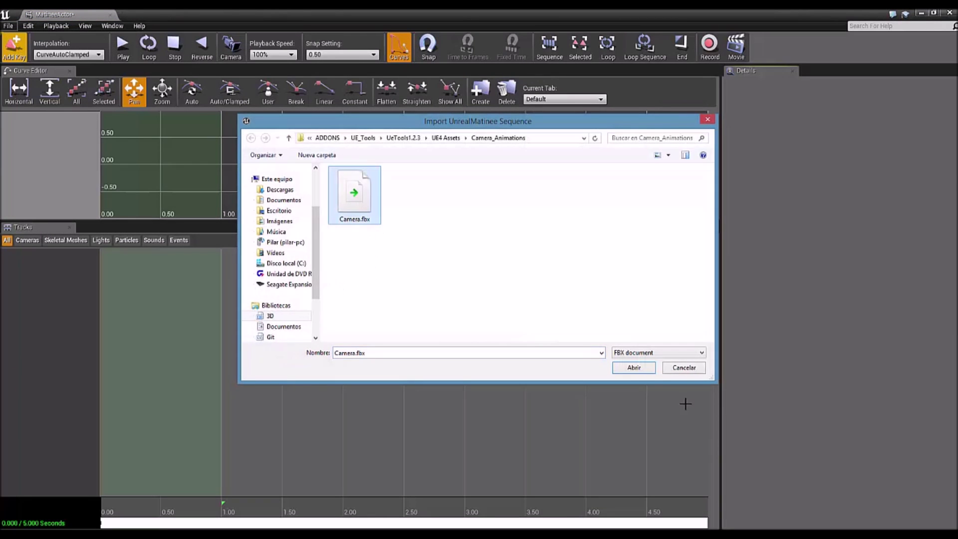
left_click(649, 370)
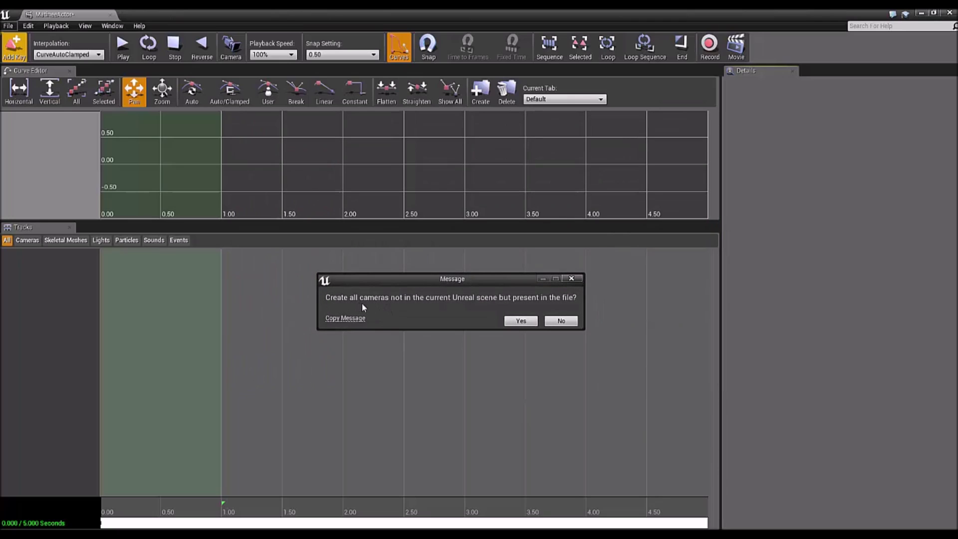
left_click(521, 321)
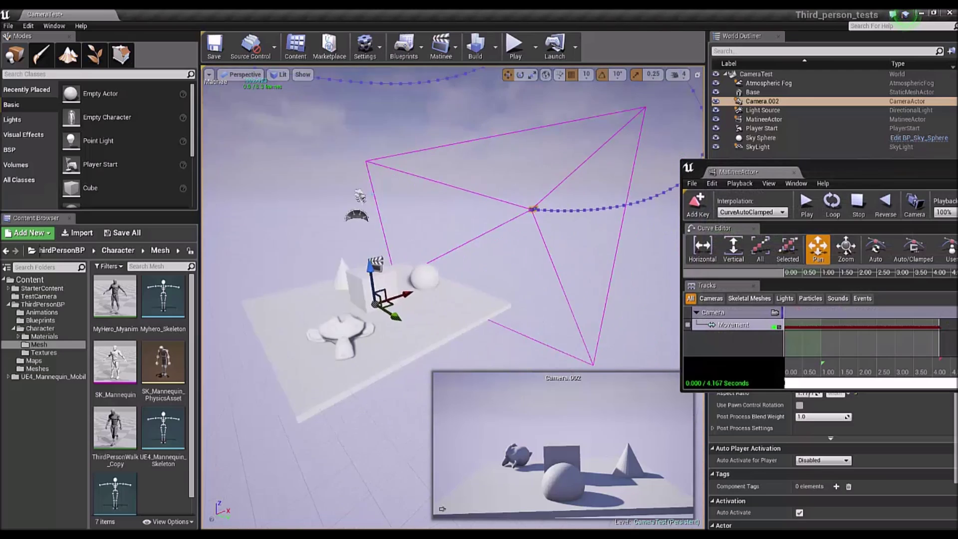
Examine the imported camera path in the viewport and preview the camera movement along the Matinee timeline.
mouse_move(452, 297)
right_mouse_down()
mouse_move(462, 294)
mouse_move(429, 302)
mouse_move(414, 292)
mouse_move(434, 295)
right_mouse_up()
mouse_move(797, 371)
left_mouse_down()
mouse_move(950, 364)
mouse_move(787, 368)
left_mouse_up()
double_click(828, 172)
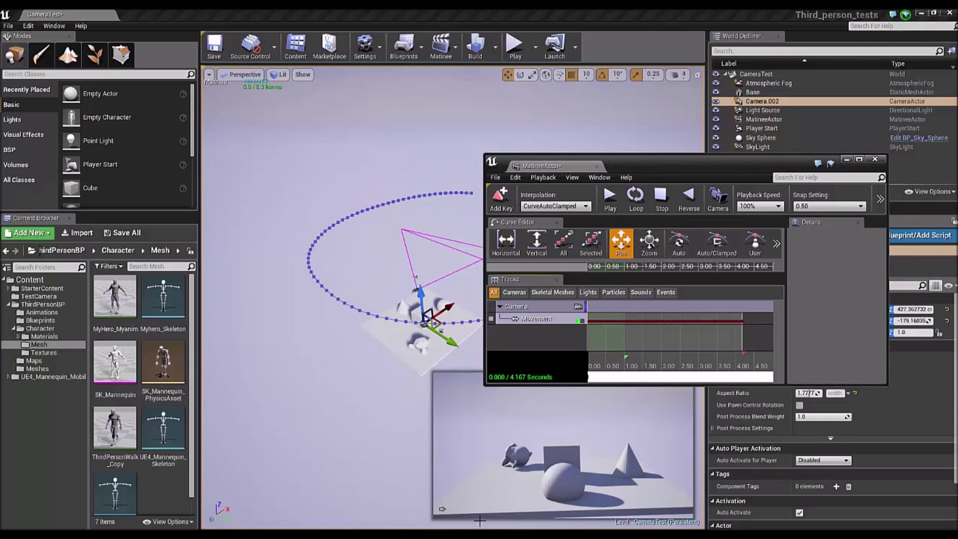
Switch to Blender, select camera2 on the inner curve and export its camera animation.
key("alt+Tab")
right_click(378, 257)
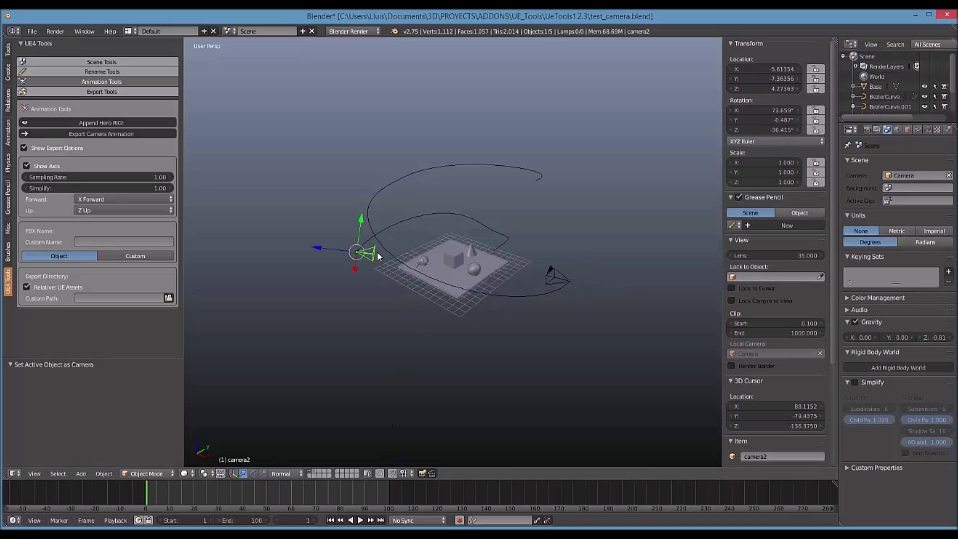
left_click(53, 133)
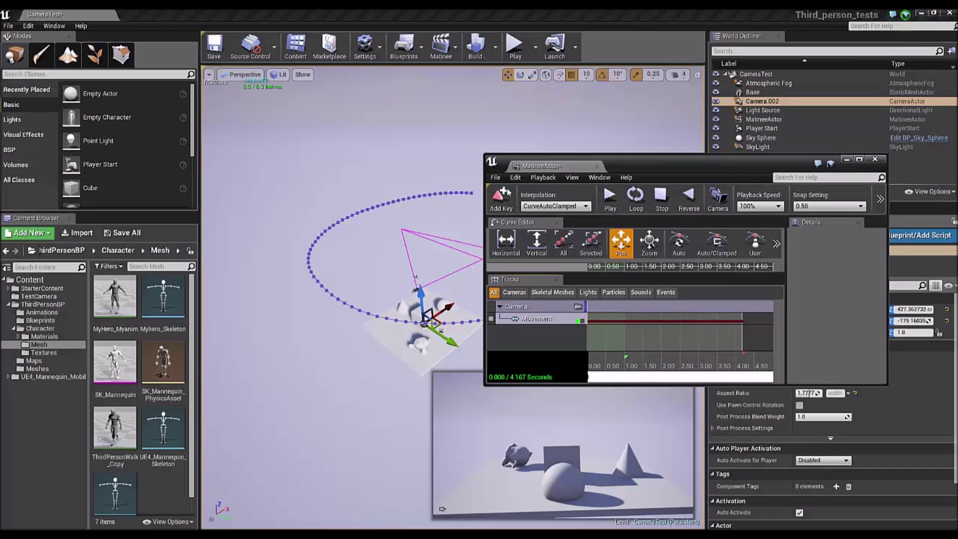
left_click(496, 177)
left_click(504, 203)
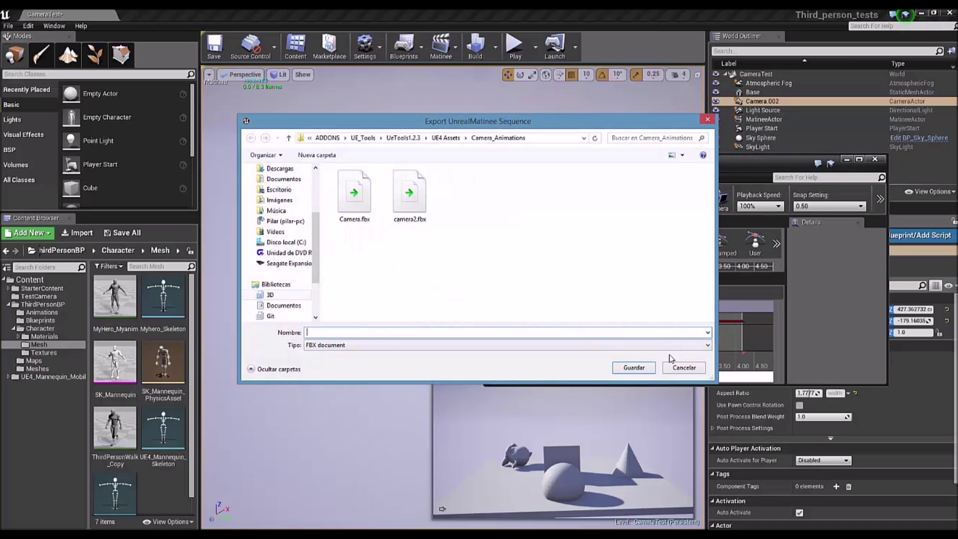
left_click(675, 373)
Import camera2.fbx from Camera_Animations into the Matinee in Unreal, creating the camera missing from the scene.
left_click(496, 177)
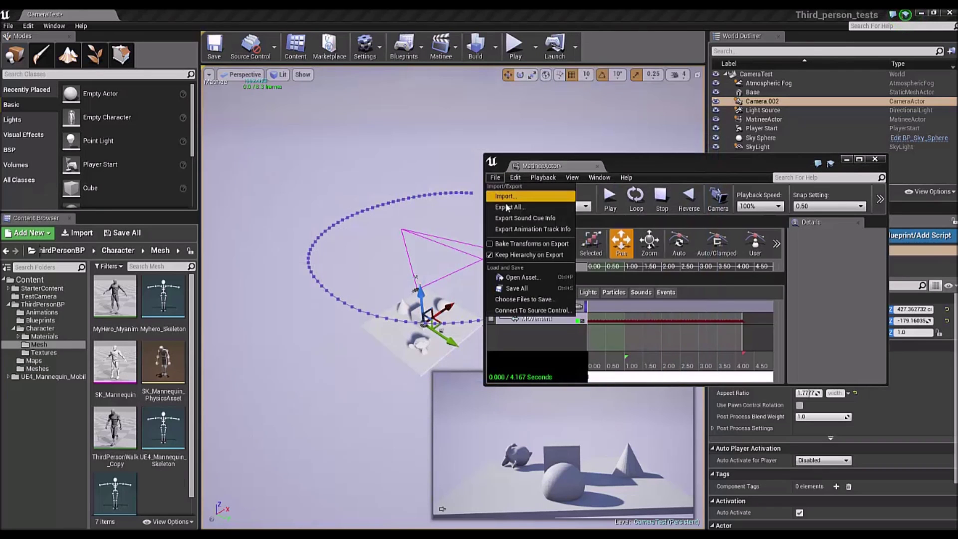
left_click(504, 197)
left_click(412, 198)
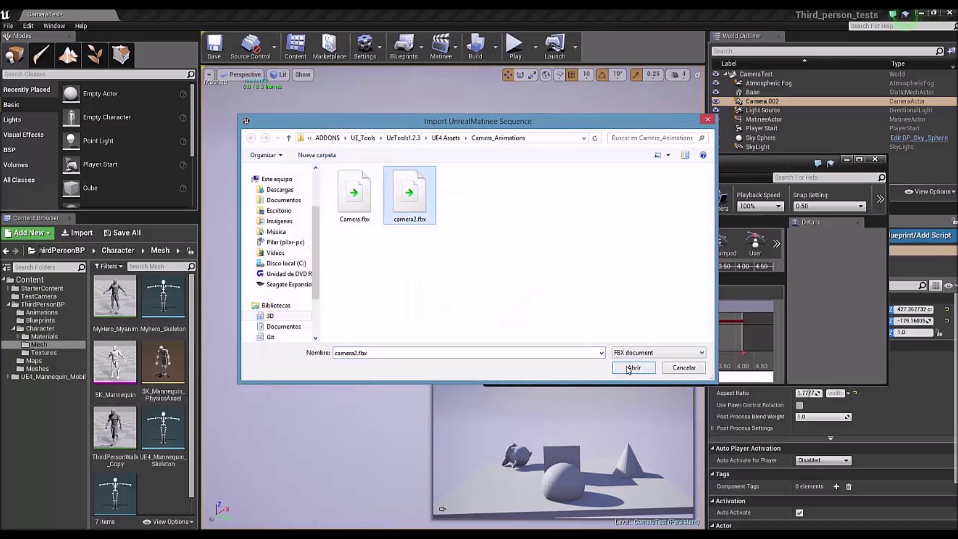
left_click(629, 367)
left_click(550, 288)
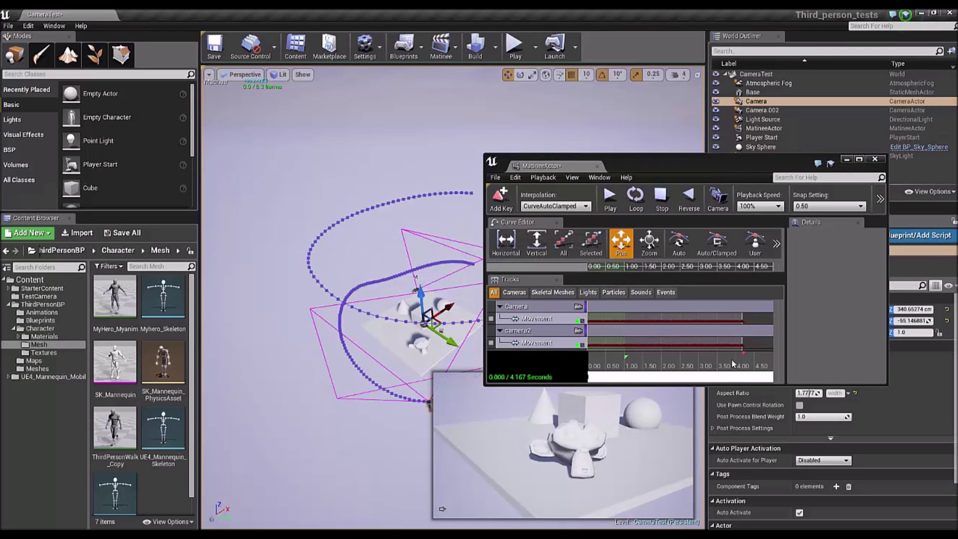
Preview both camera animations in the Matinee timeline and look through camera2 in Blender for comparison.
left_click(653, 366)
left_click_drag(630, 368, 591, 371)
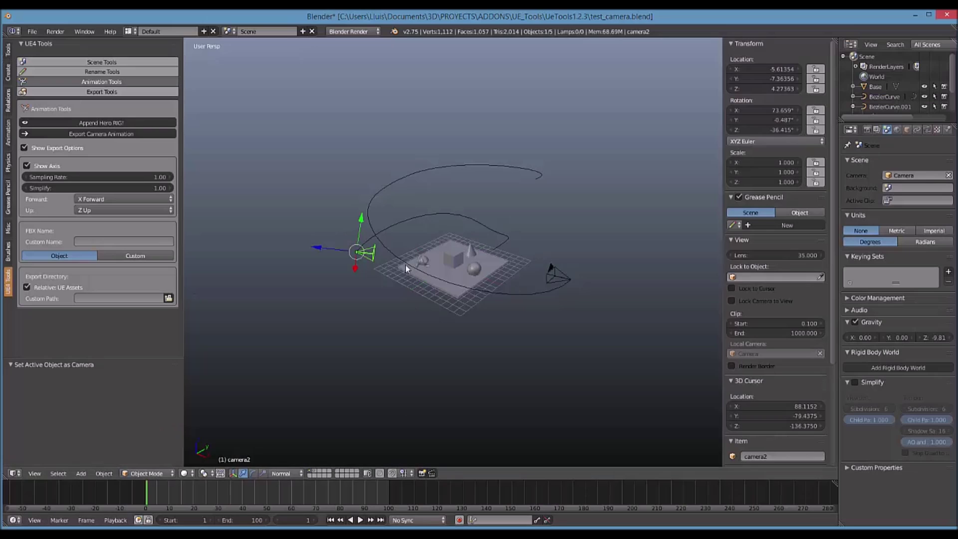
key("ctrl+KP_0")
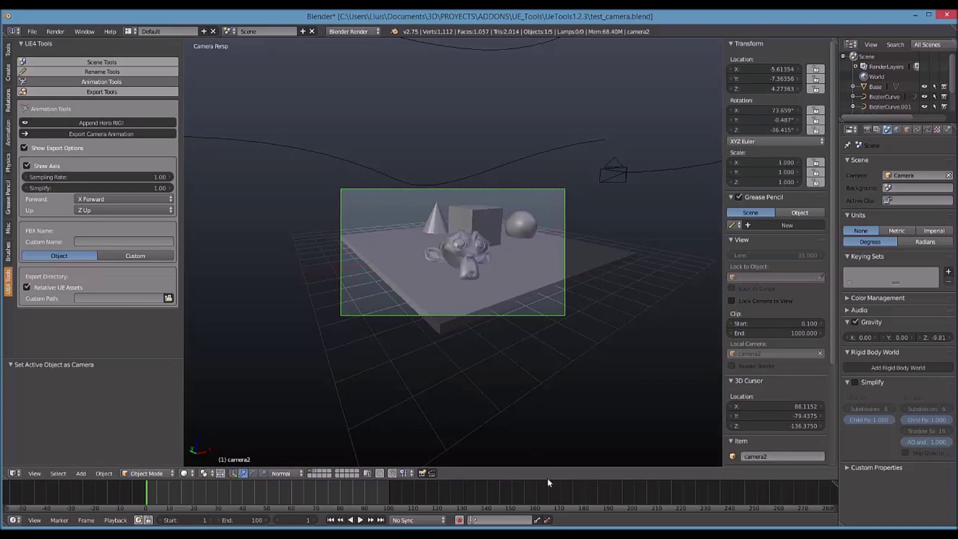
In Unreal, preview both camera animations through to the end of the Matinee timeline and close the Matinee editor.
left_click(574, 480)
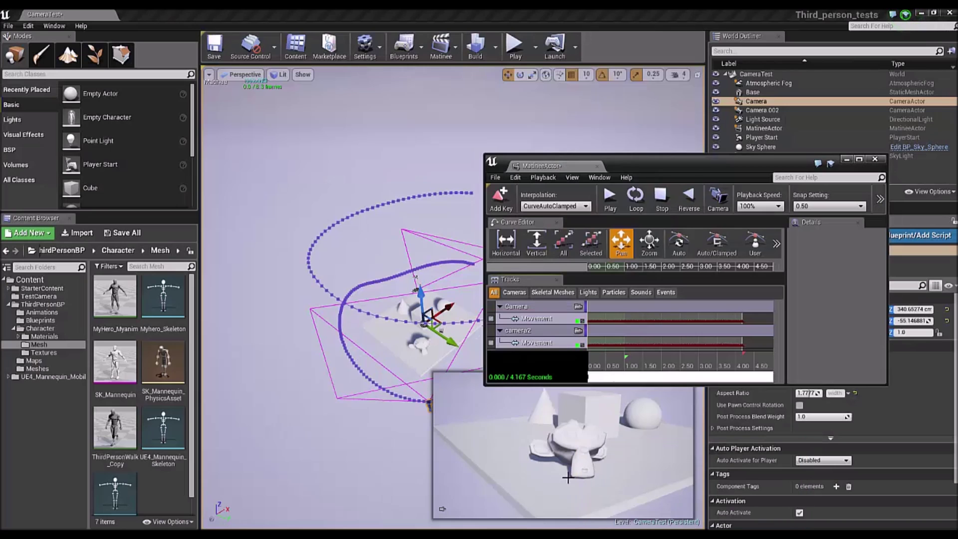
left_click_drag(599, 365, 775, 364)
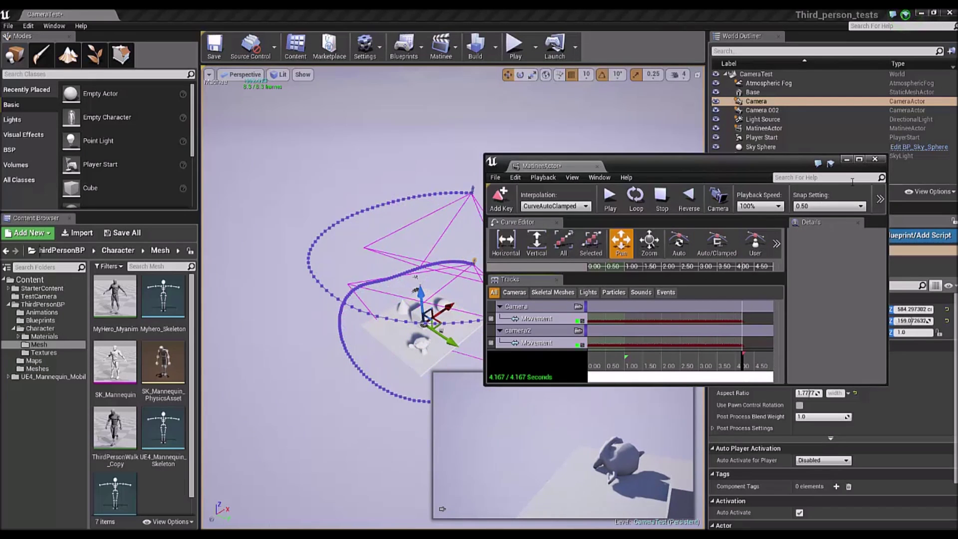
left_click(875, 159)
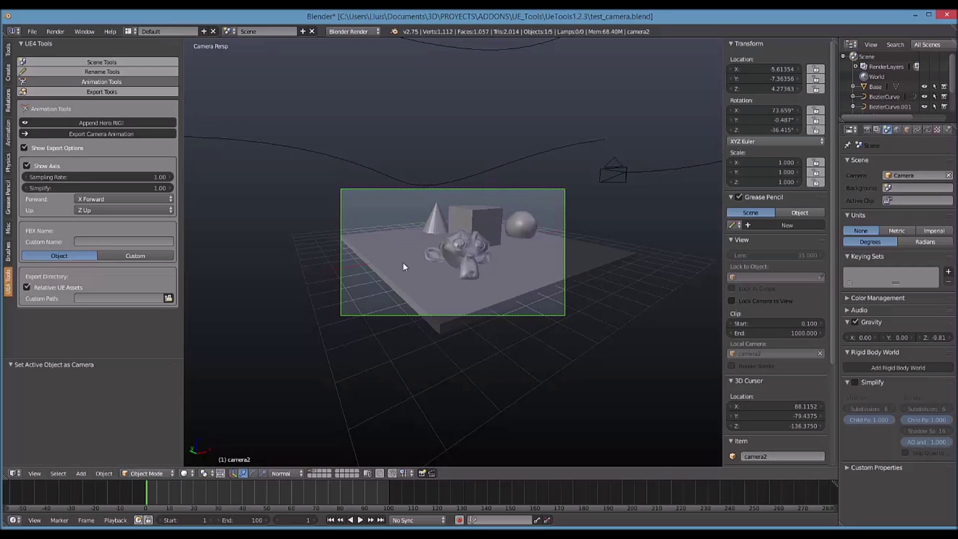
In Blender, leave the camera2 view and look at the whole scene with both camera paths from outside.
middle_click_drag(390, 286, 348, 280)
scroll(376, 271, "down", 4)
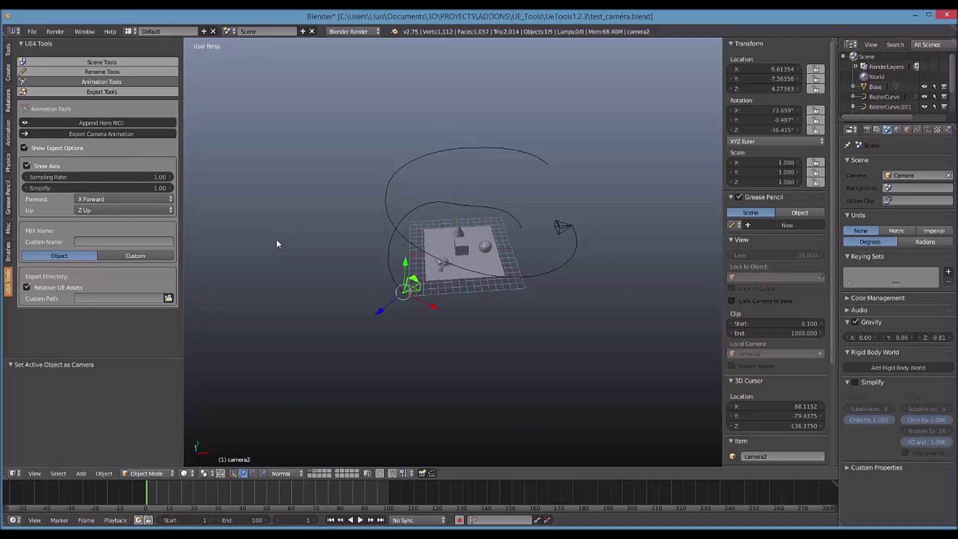
middle_click_drag(402, 303, 427, 305)
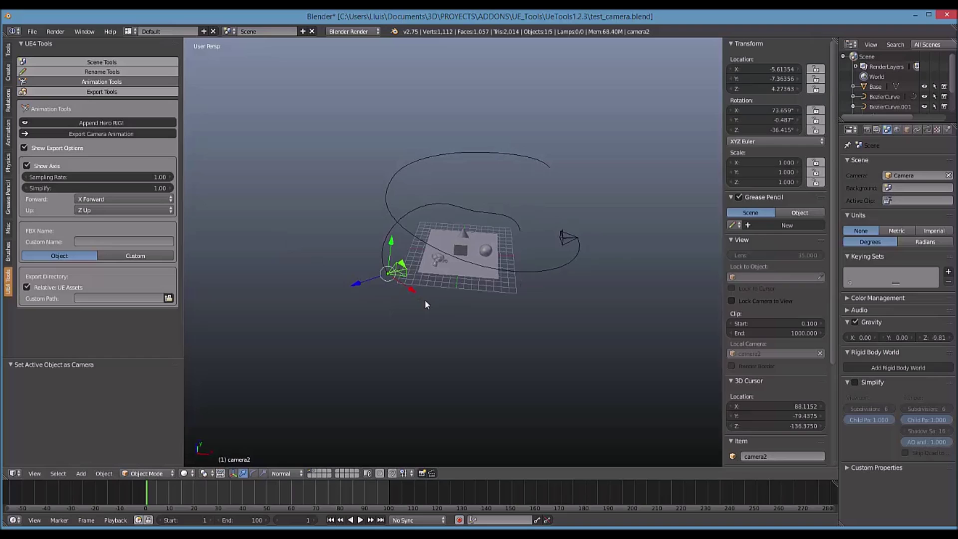